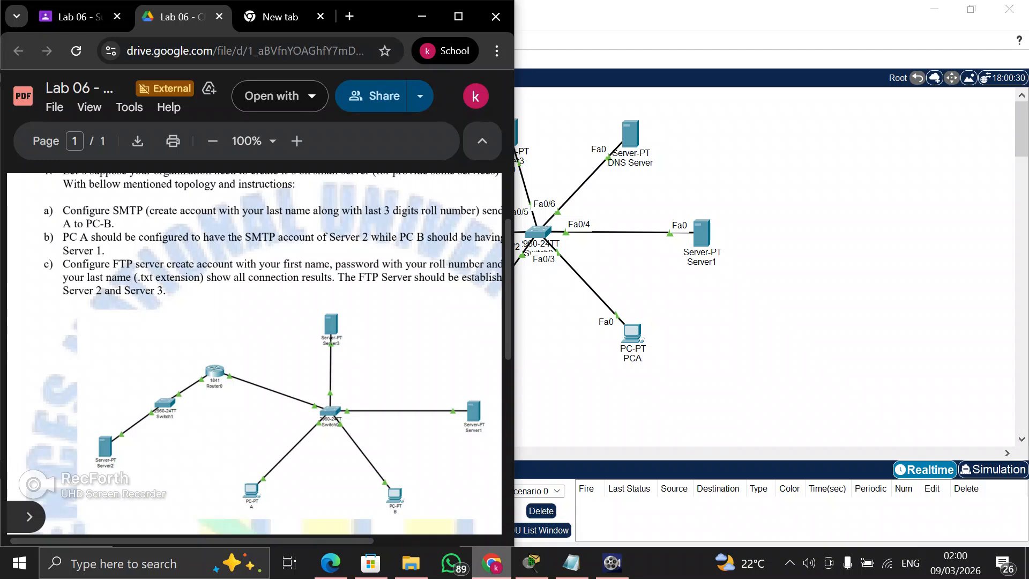
Check the lab instructions, switch to Cisco Packet Tracer, and inspect PCB's gateway, DNS server and FastEthernet0 IP settings
scroll(254, 353, "up", 1)
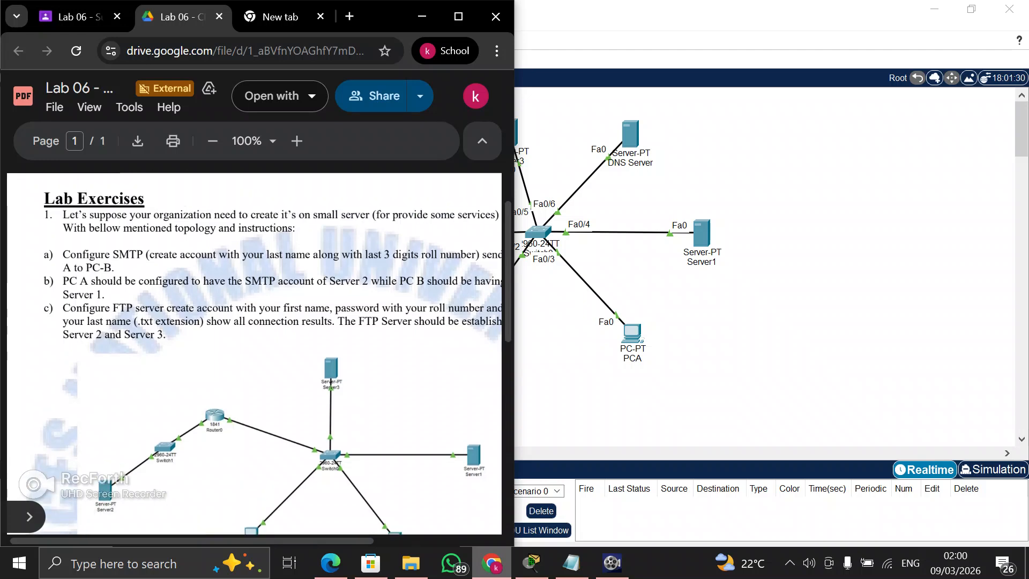
left_click(568, 327)
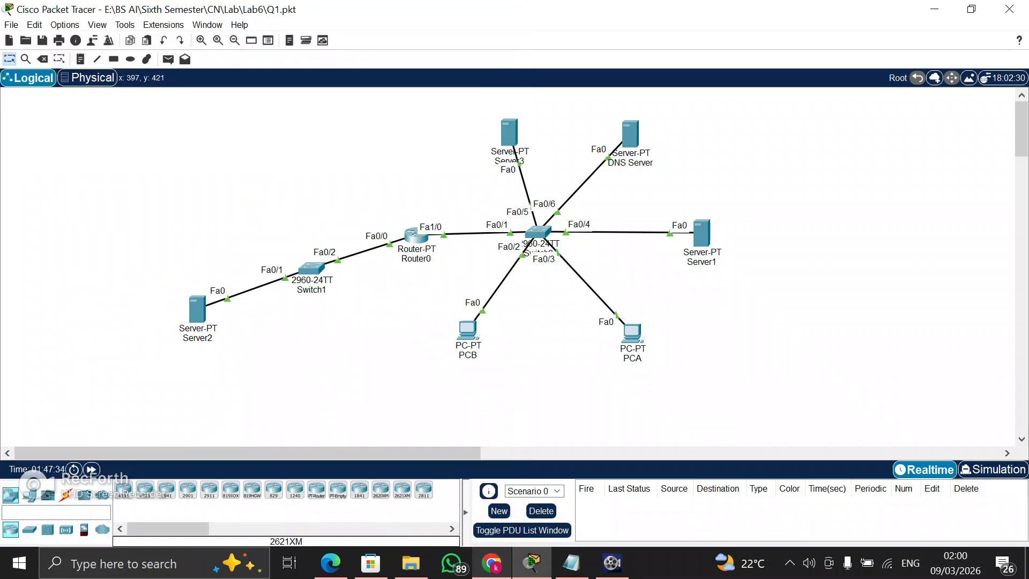
left_click(467, 329)
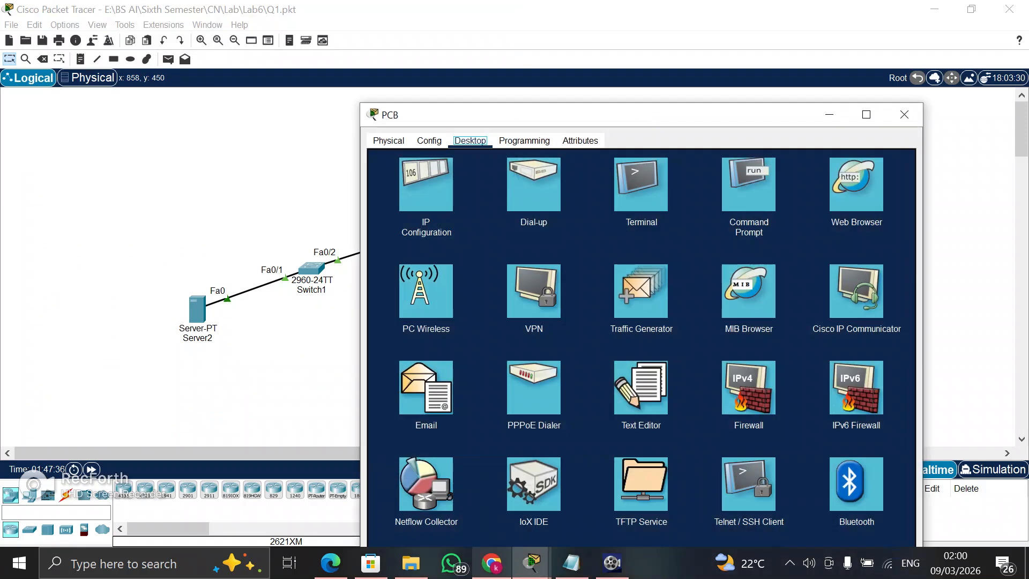
left_click(430, 140)
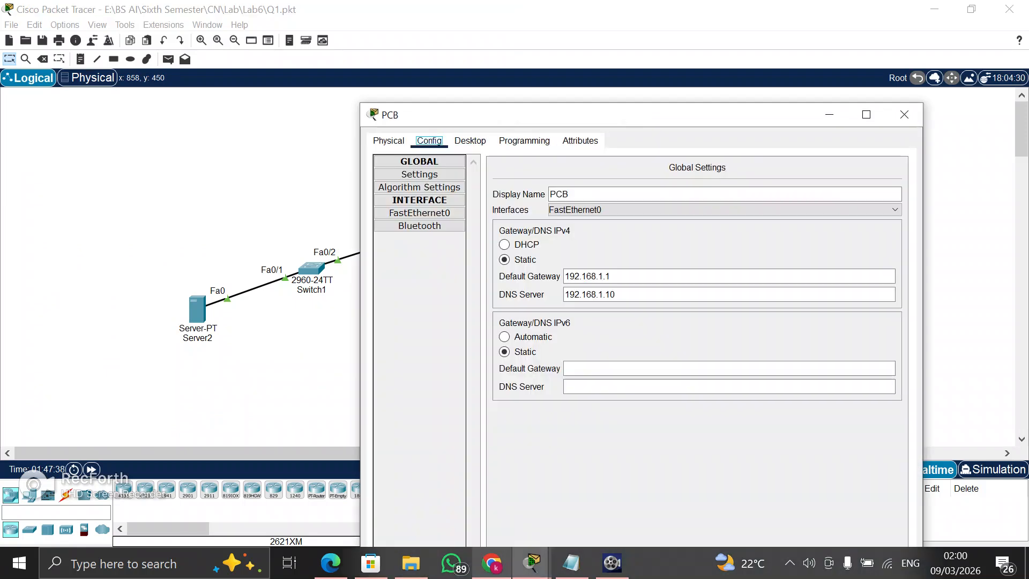
left_click(419, 213)
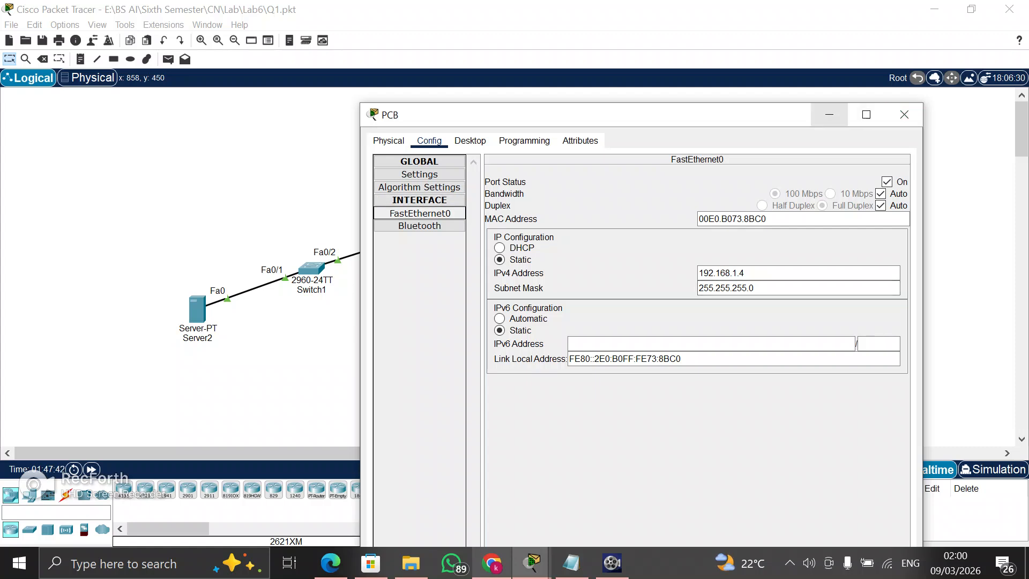
left_click(829, 115)
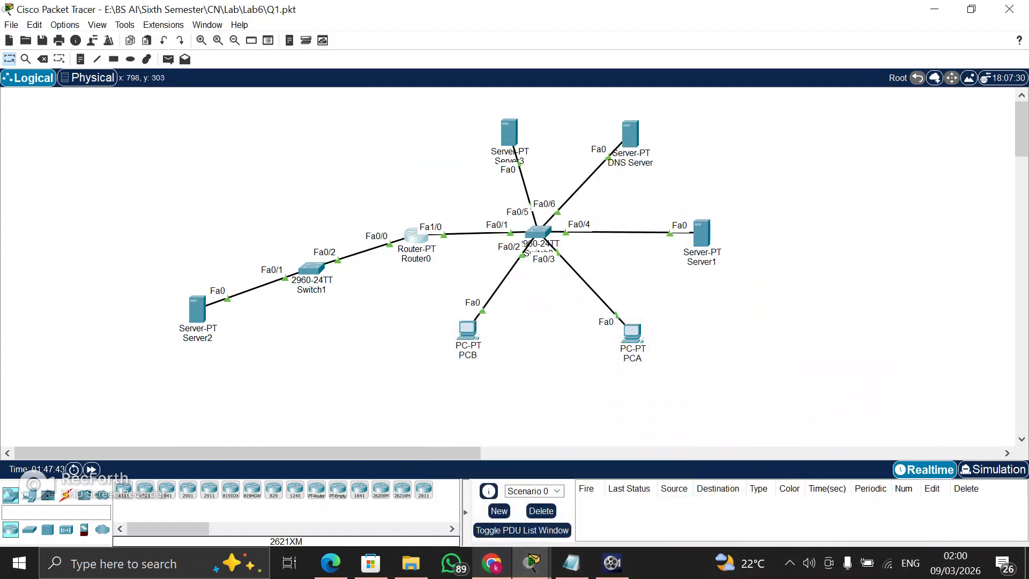
Inspect the IP configuration of Router0's FastEthernet0/0 and FastEthernet1/0 interfaces
left_click(419, 237)
left_click(420, 149)
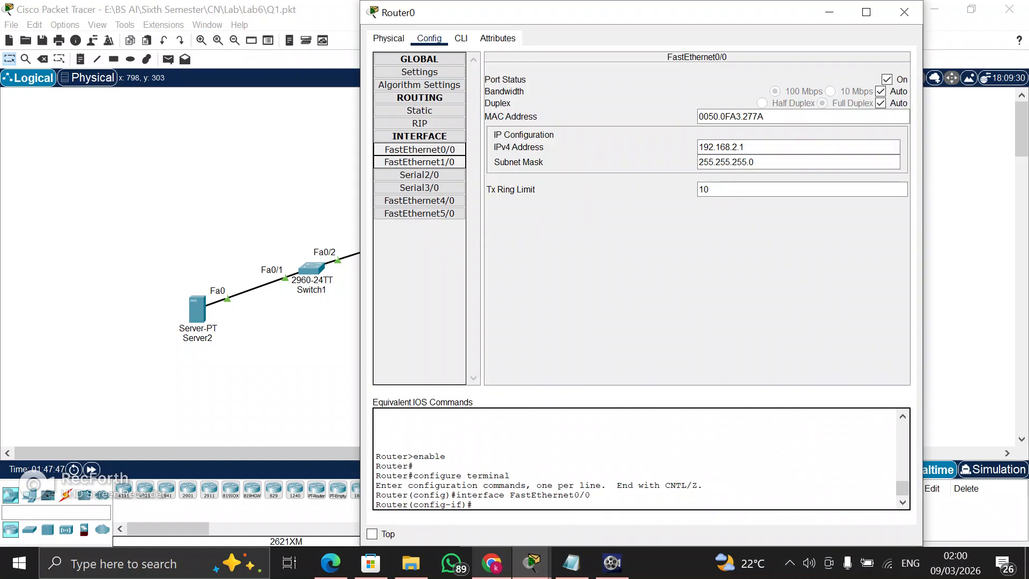
left_click(420, 161)
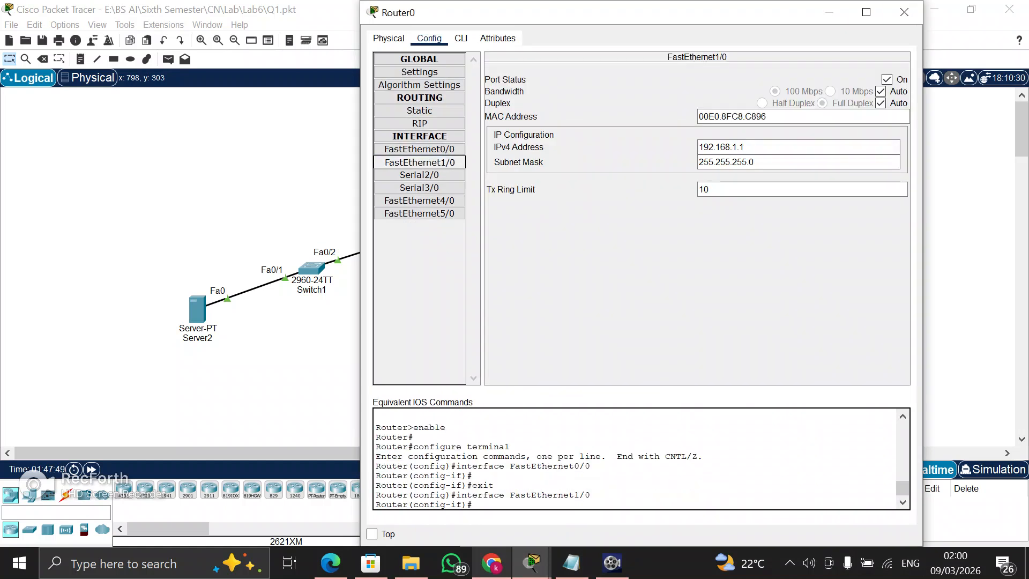
left_click(904, 12)
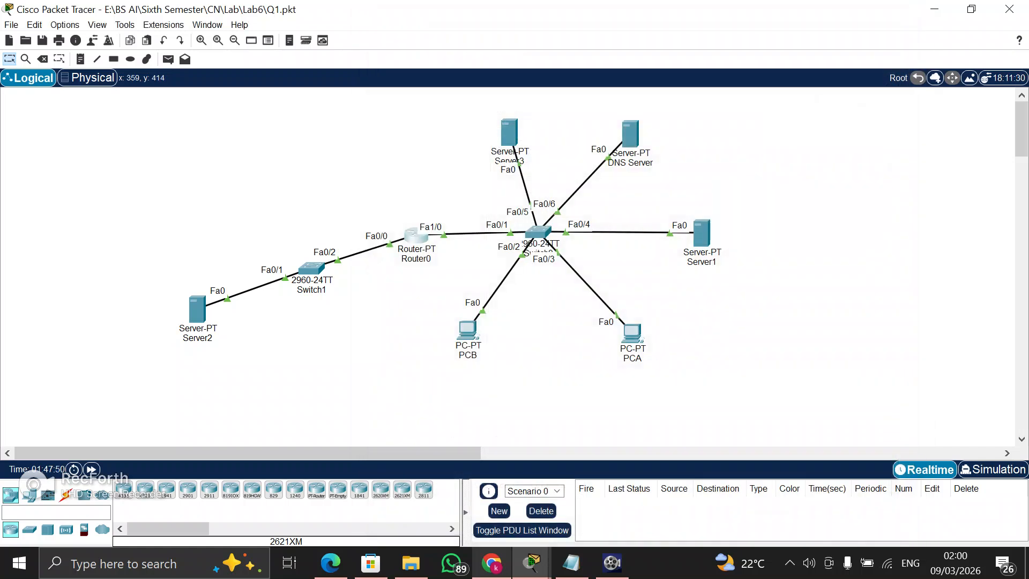
Inspect Server2's FastEthernet0 IP configuration and its global gateway and DNS settings
left_click(197, 309)
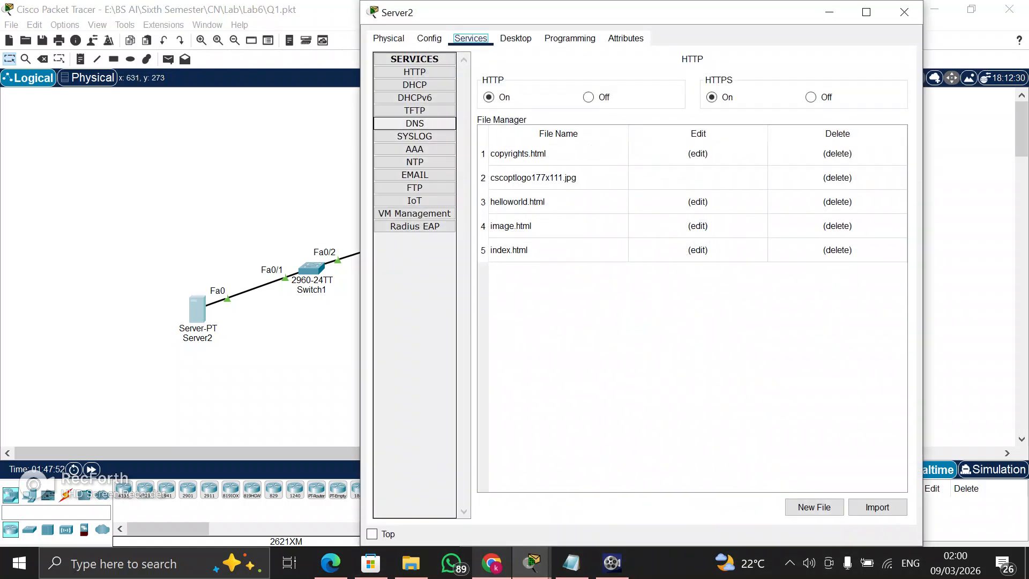
left_click(429, 38)
left_click(419, 111)
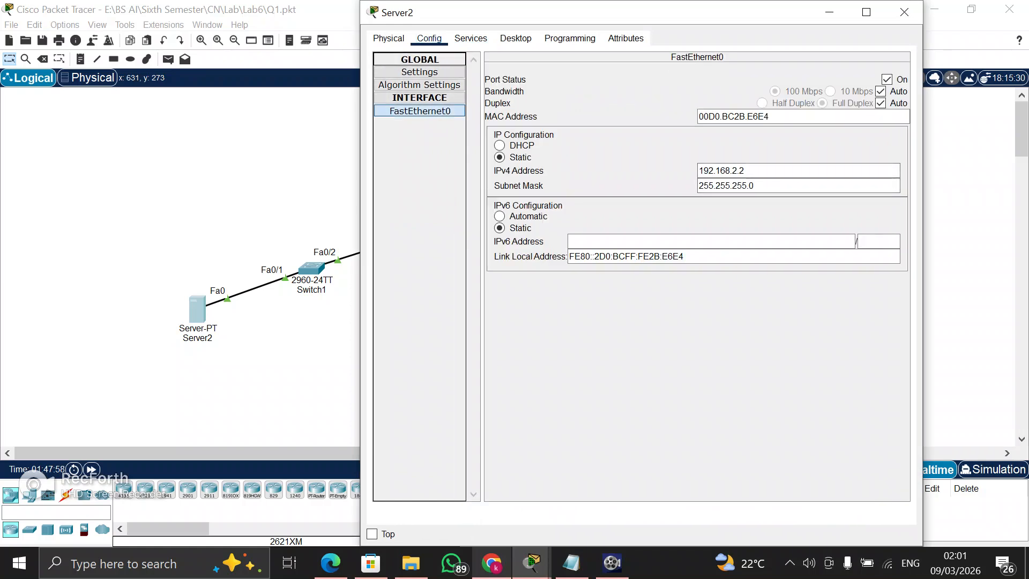
left_click(419, 59)
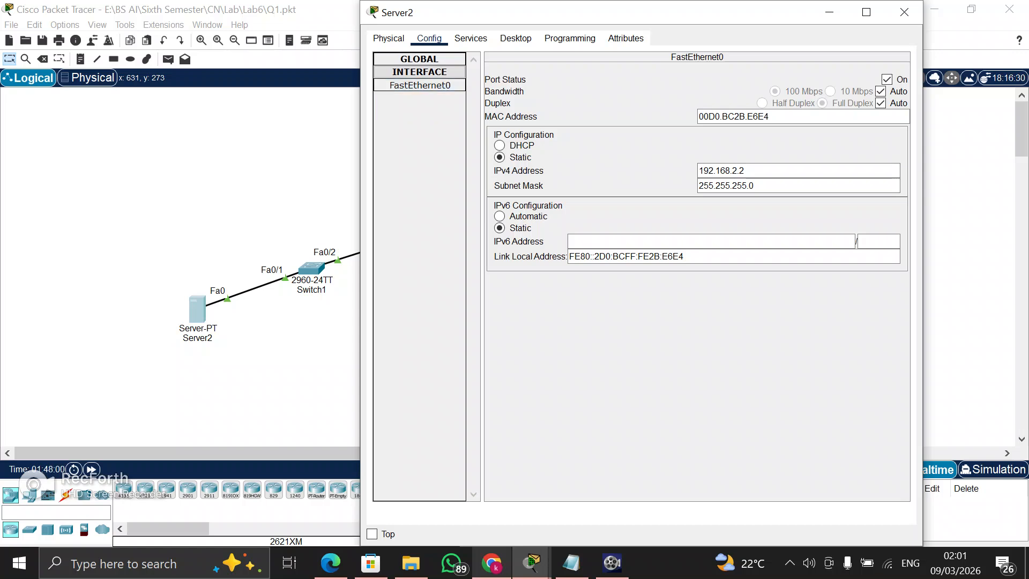
left_click(419, 72)
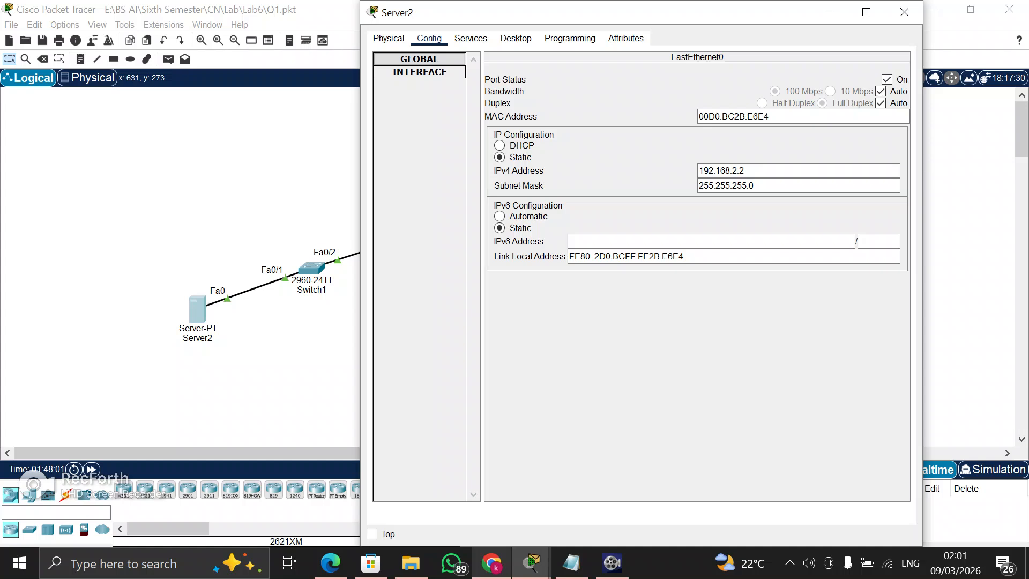
left_click(419, 59)
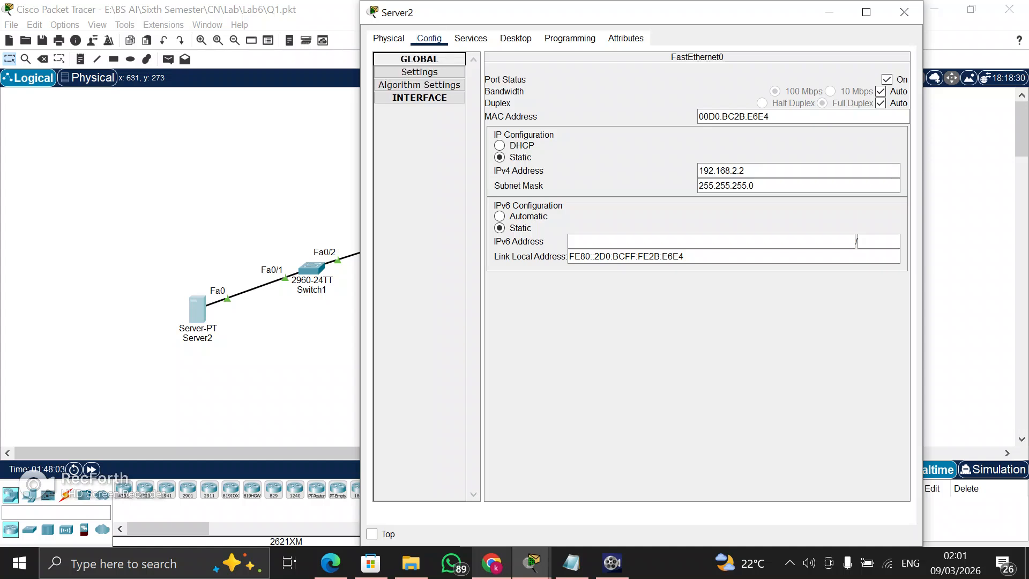
left_click(418, 72)
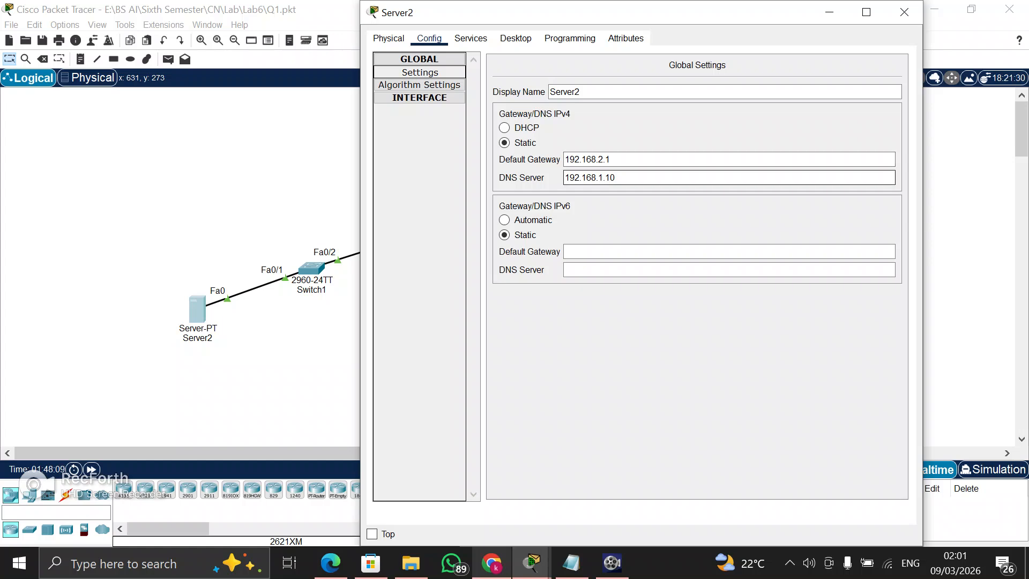
Review Server2's email service, including its SMTP and POP3 status, domain name and existing user account
left_click(471, 38)
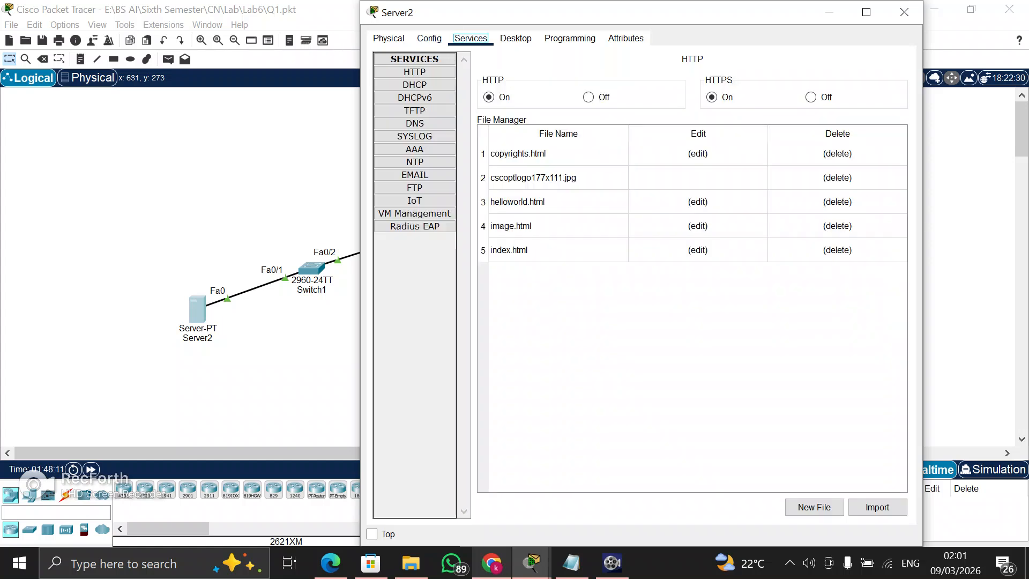
left_click(415, 175)
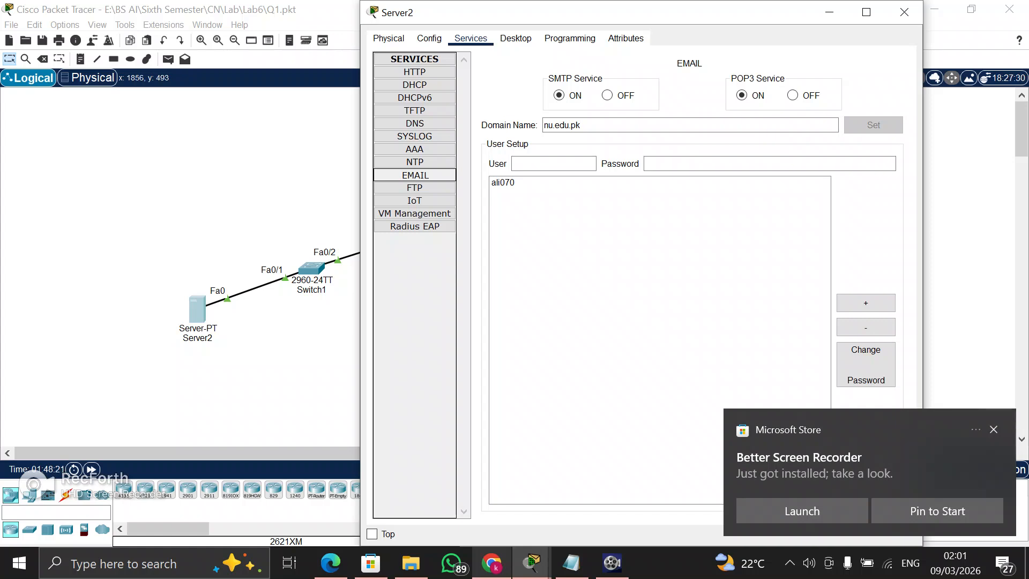
left_click(993, 429)
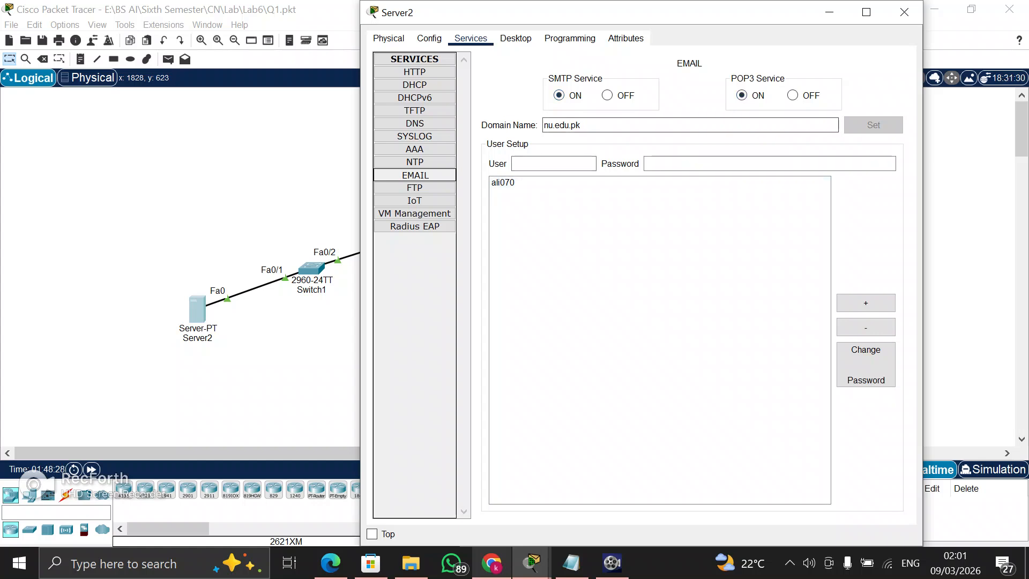
left_click(581, 125)
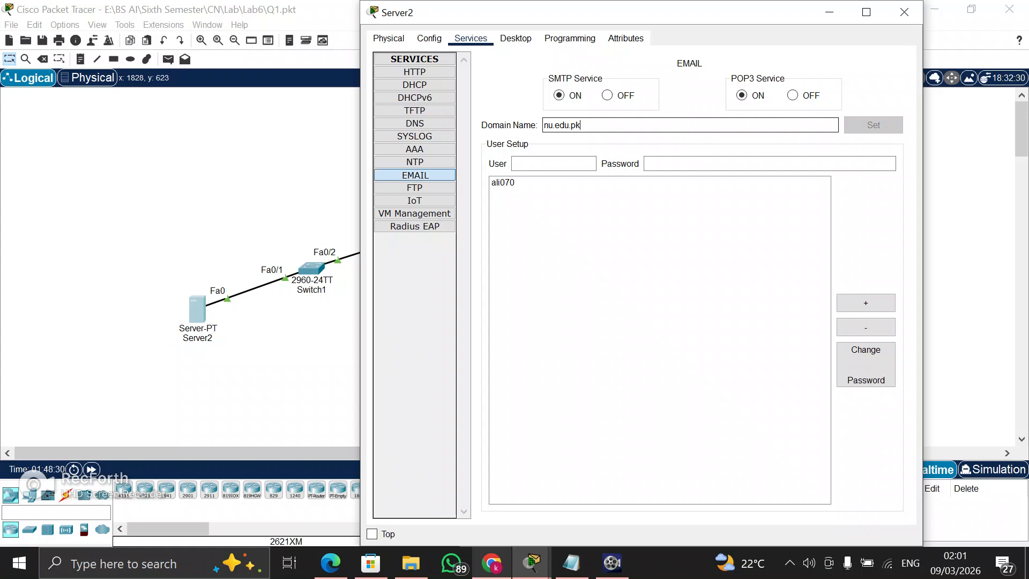
left_click(553, 164)
left_click(650, 183)
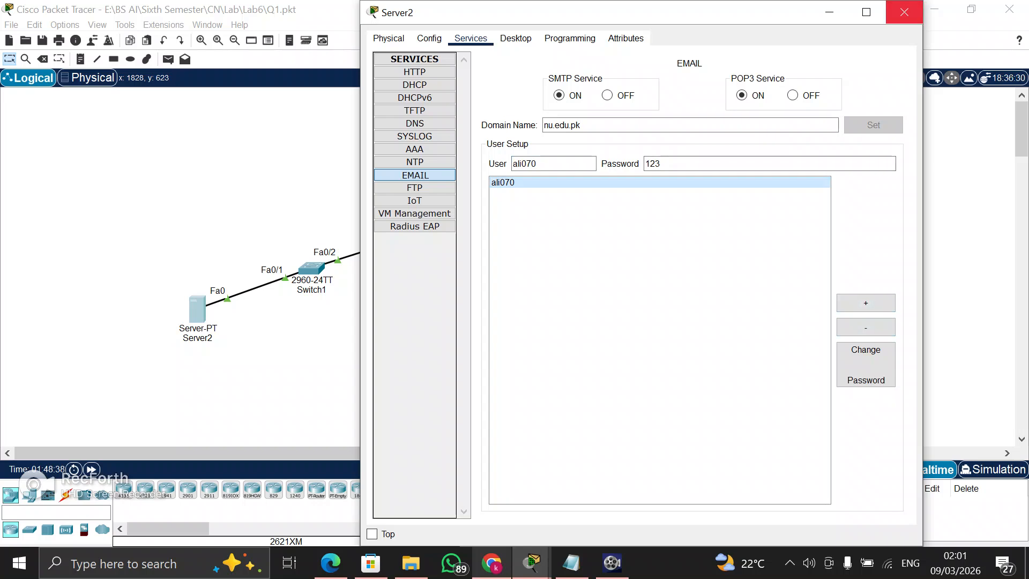
left_click(903, 12)
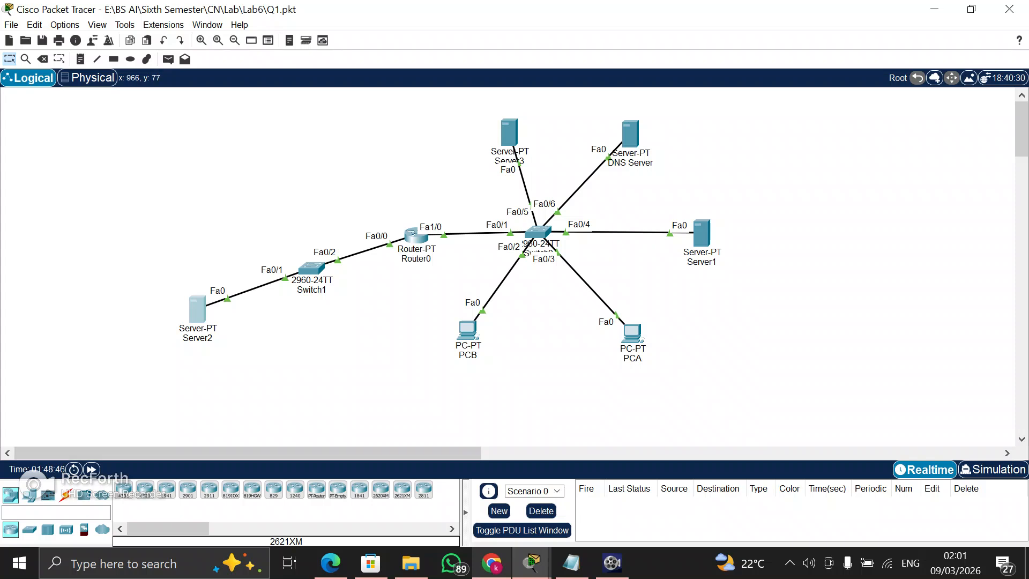
Inspect Server1's FastEthernet0 interface and its global gateway and DNS server settings
left_click(508, 129)
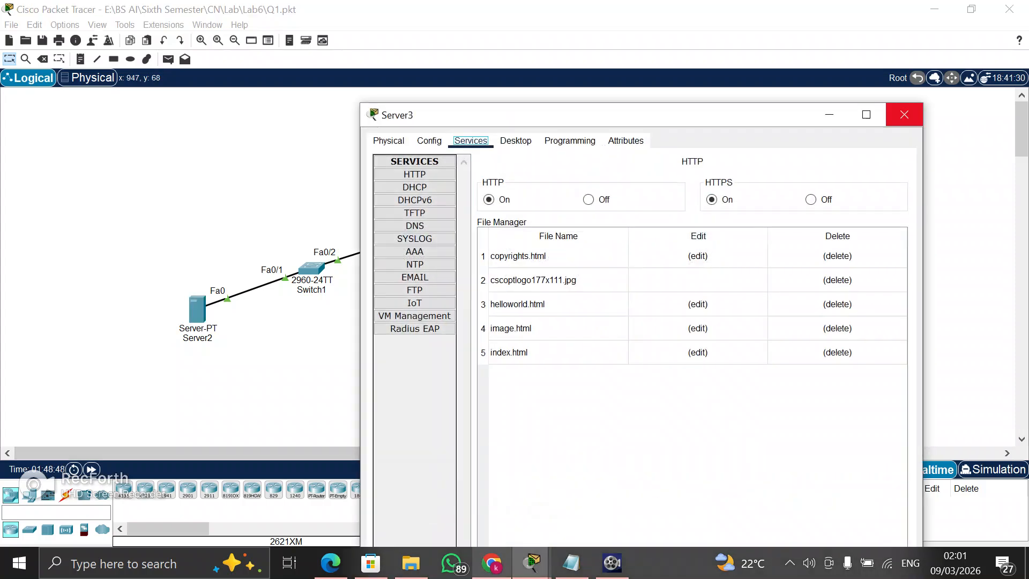
left_click(902, 116)
left_click(701, 233)
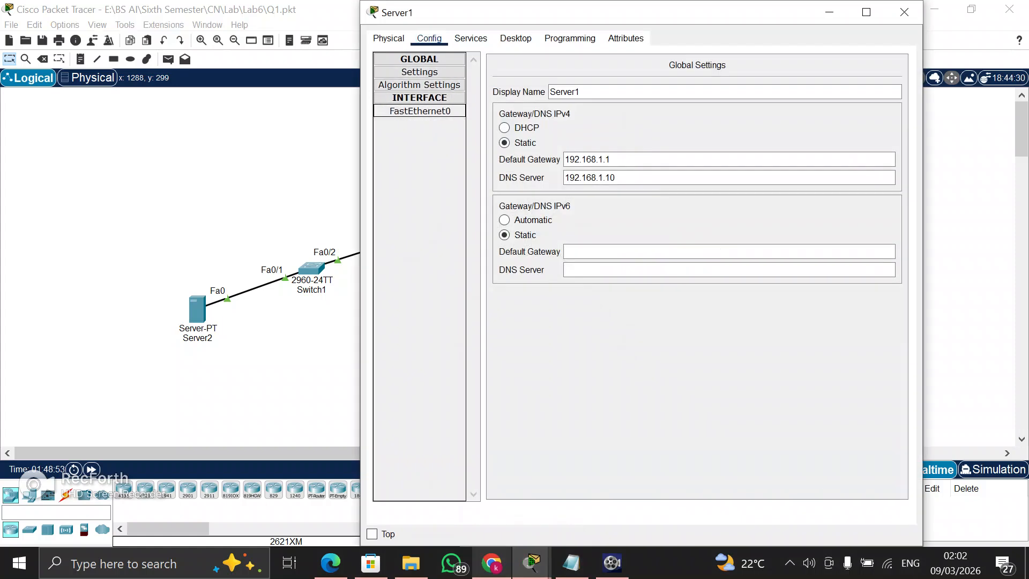
left_click(419, 111)
left_click(419, 72)
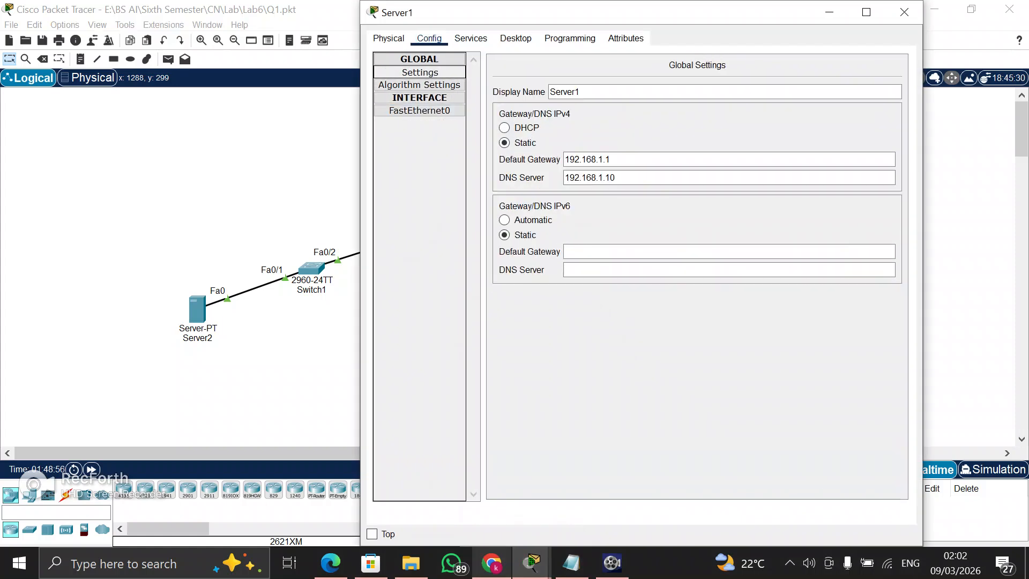
left_click(617, 178)
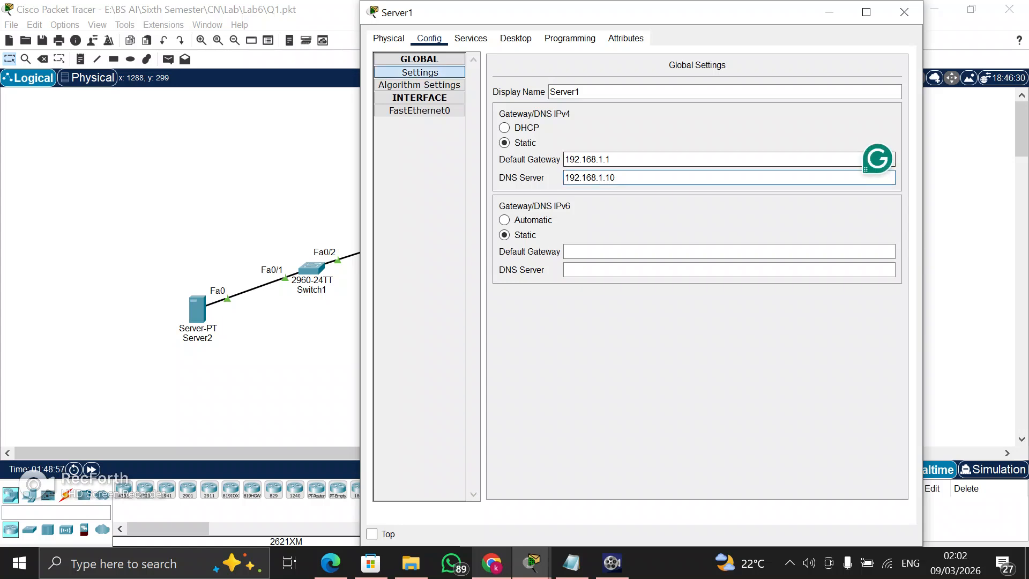
Review Server1's email service, including its domain name and existing user account
left_click(470, 38)
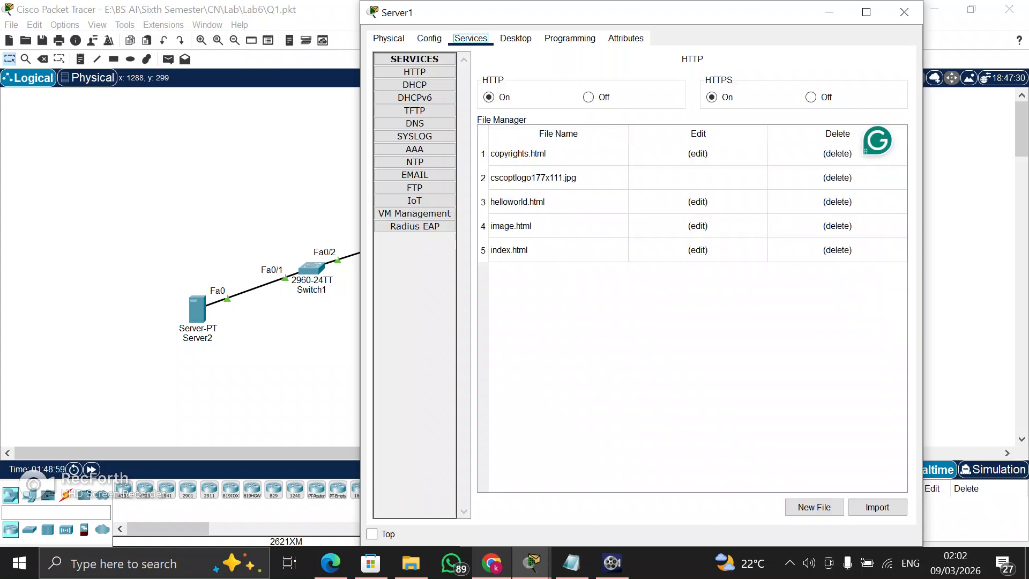
left_click(515, 39)
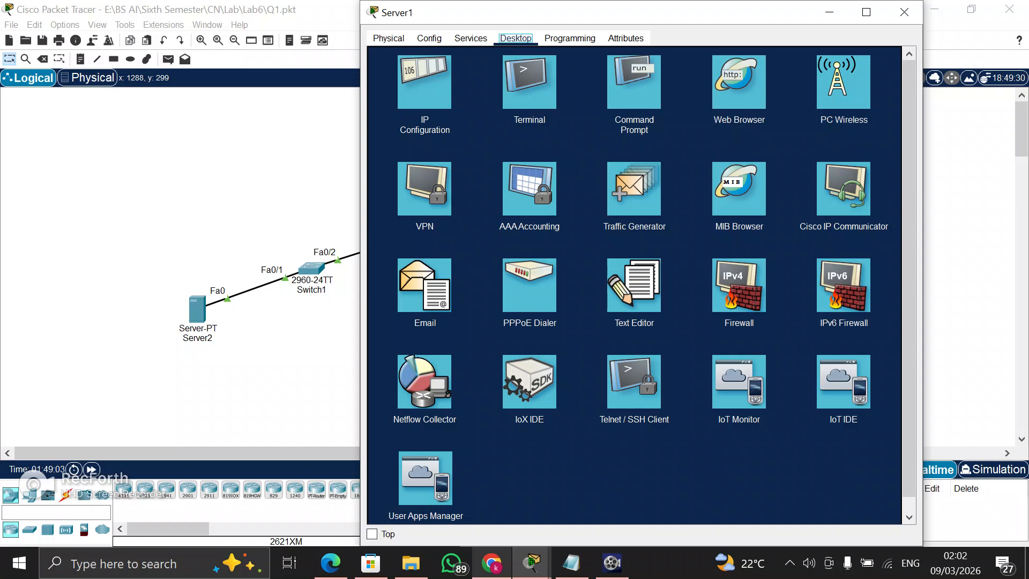
left_click(470, 38)
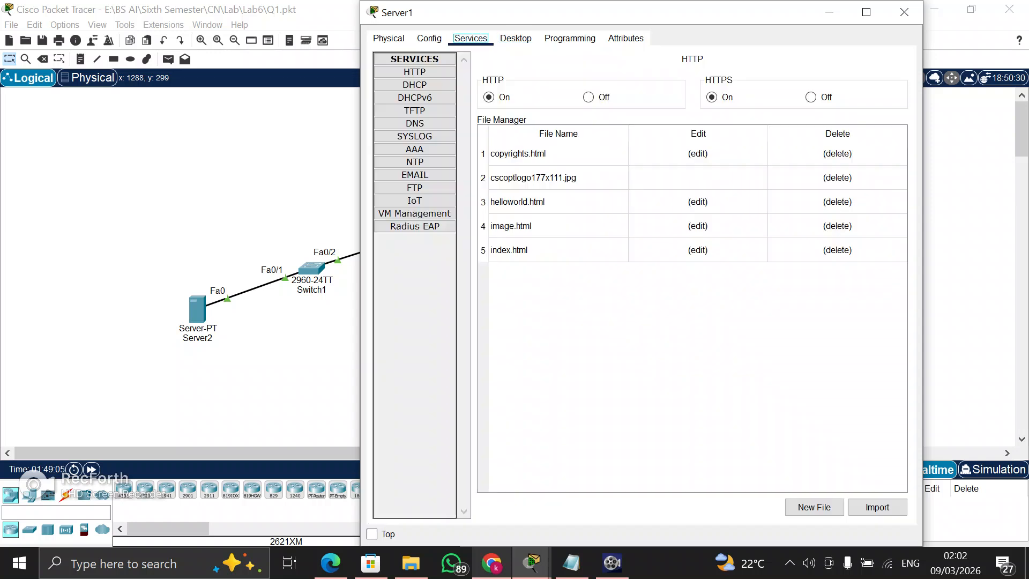
left_click(414, 175)
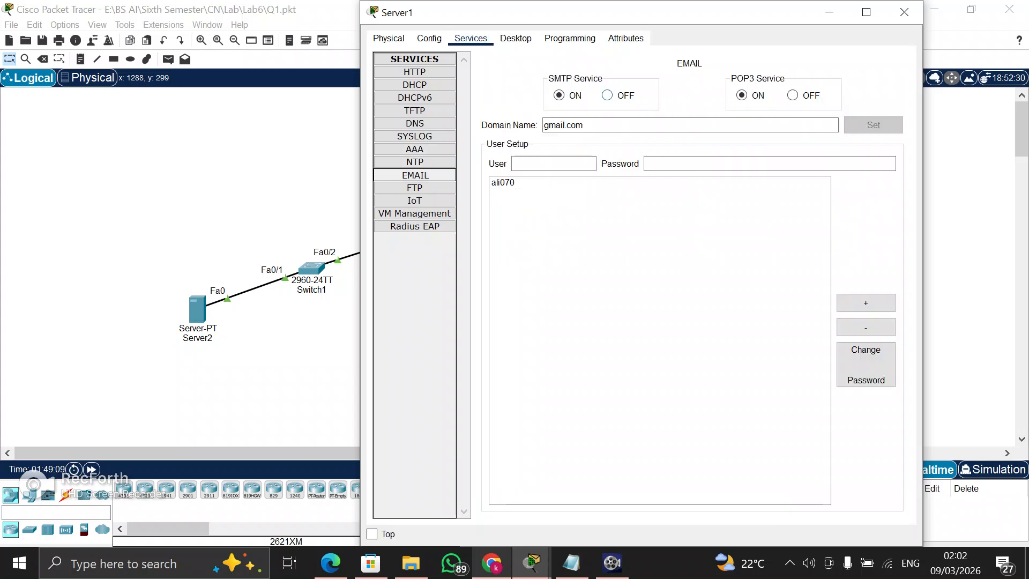
left_click(606, 126)
left_click(563, 183)
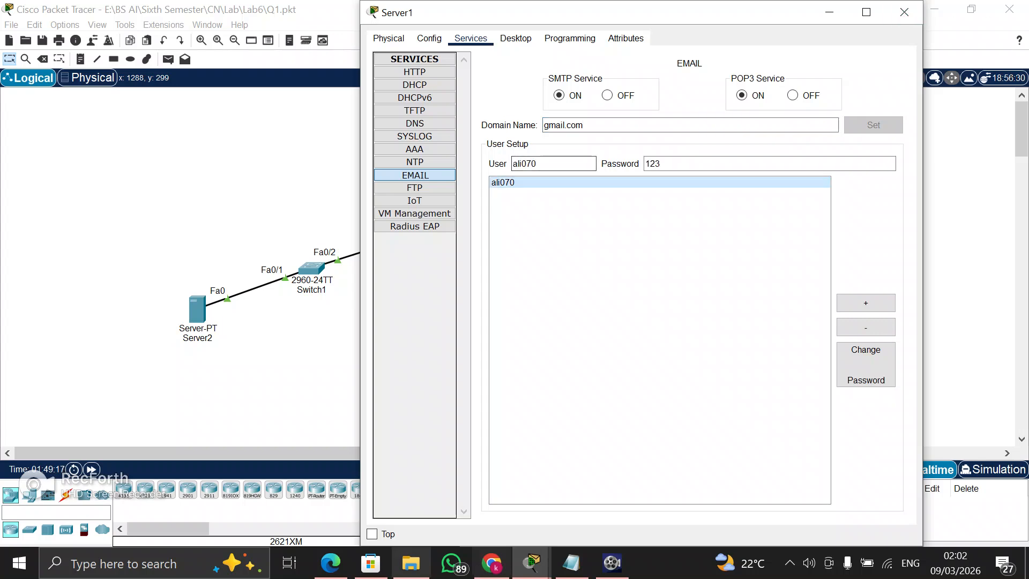
Read the full SMTP and FTP instructions in the browser's lab PDF, then recheck Server1's email domain and close its window
left_click(492, 562)
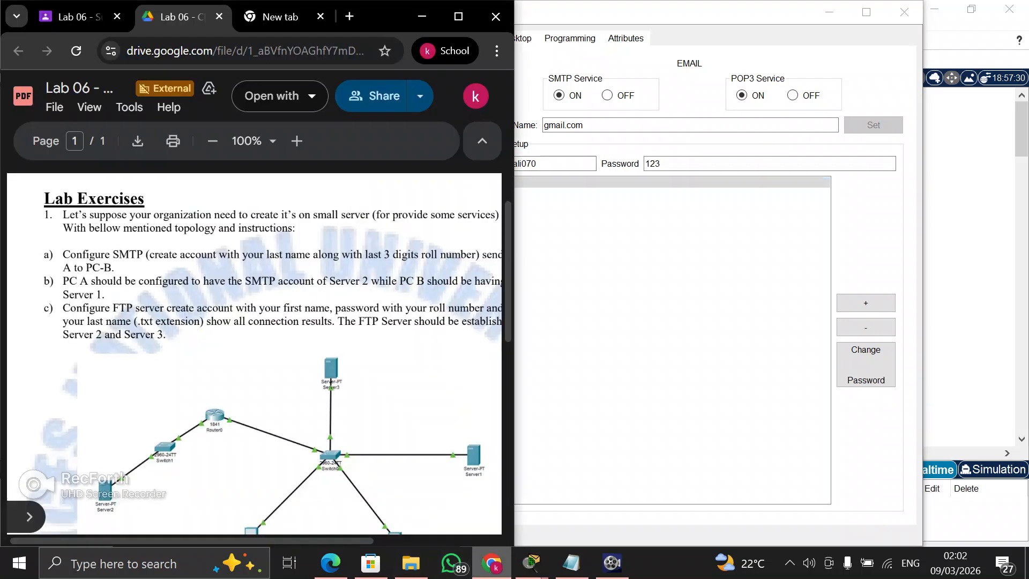
scroll(254, 354, "right", 3)
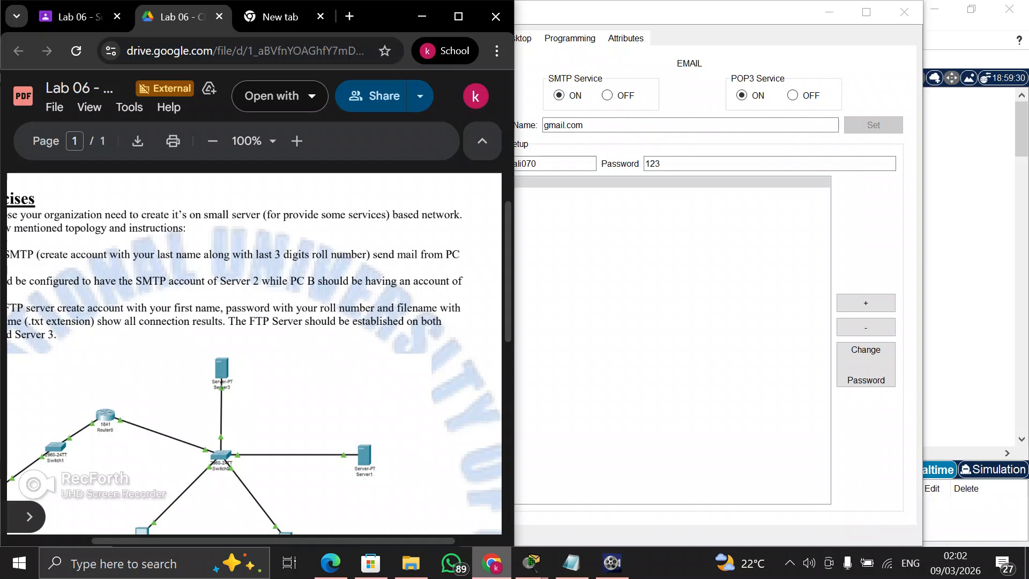
key("alt+Tab")
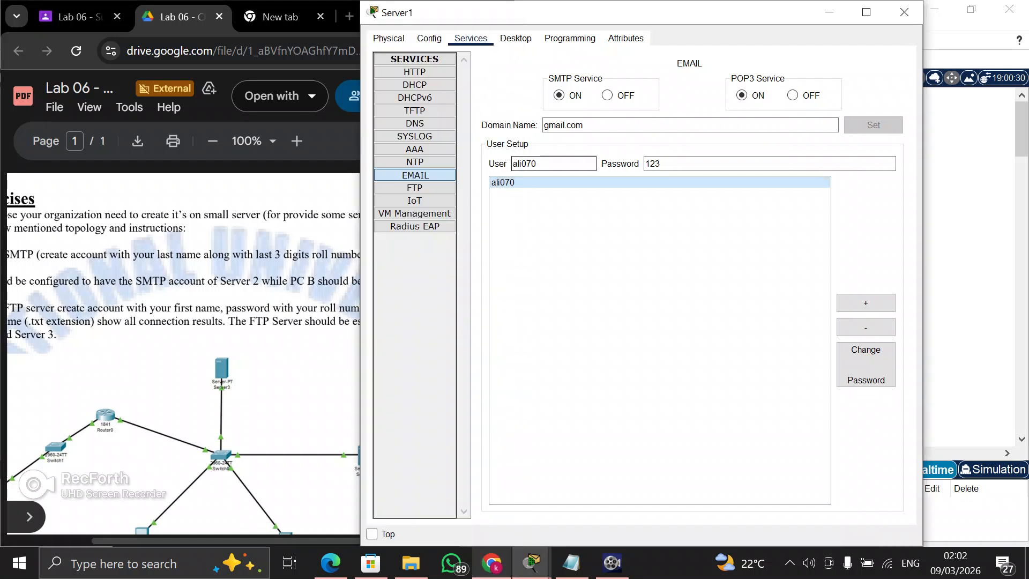
left_click(600, 125)
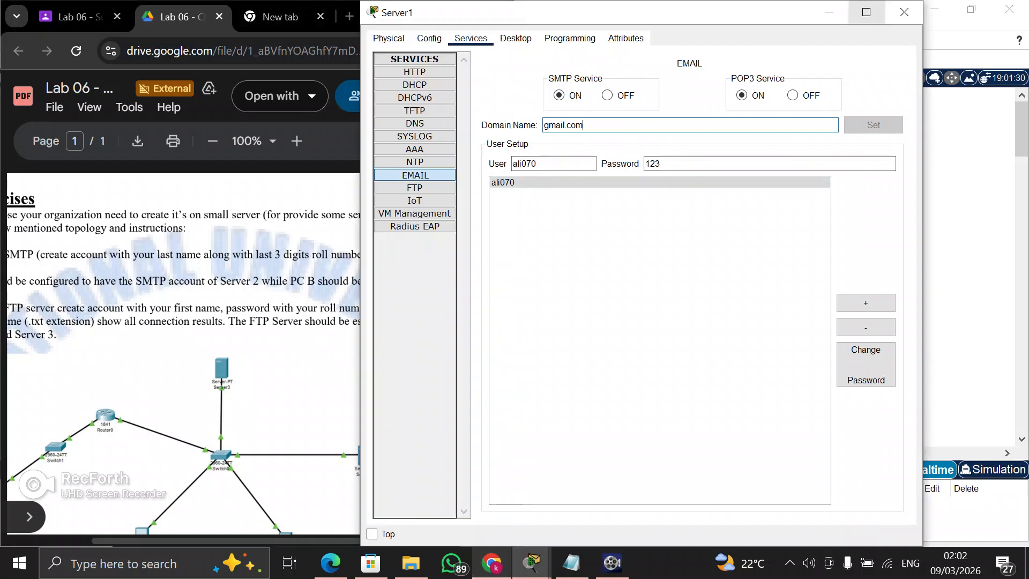
left_click(904, 12)
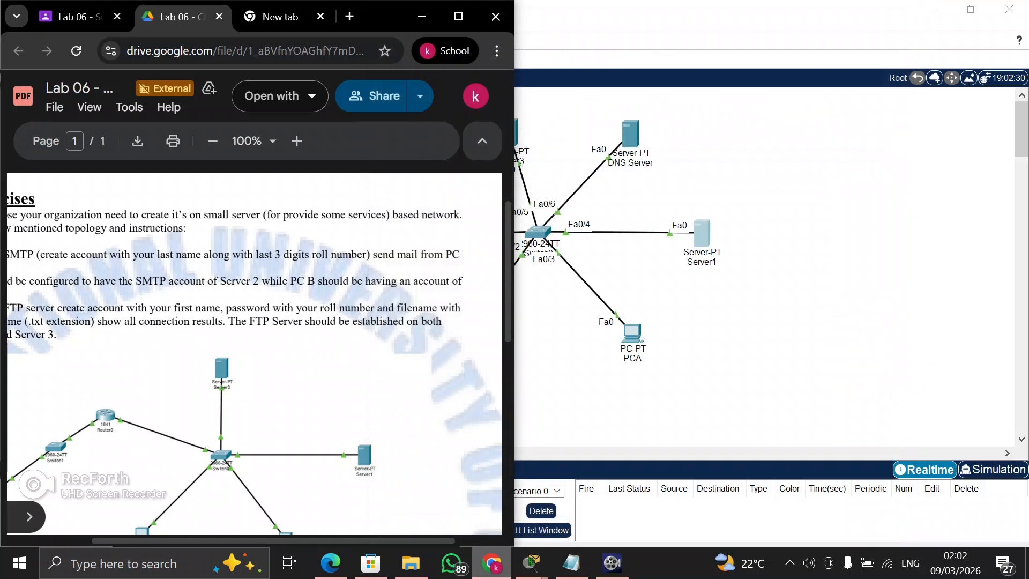
Return to Packet Tracer and inspect PCB's FastEthernet0 addressing and its global gateway and DNS server settings
left_click(422, 16)
left_click(467, 330)
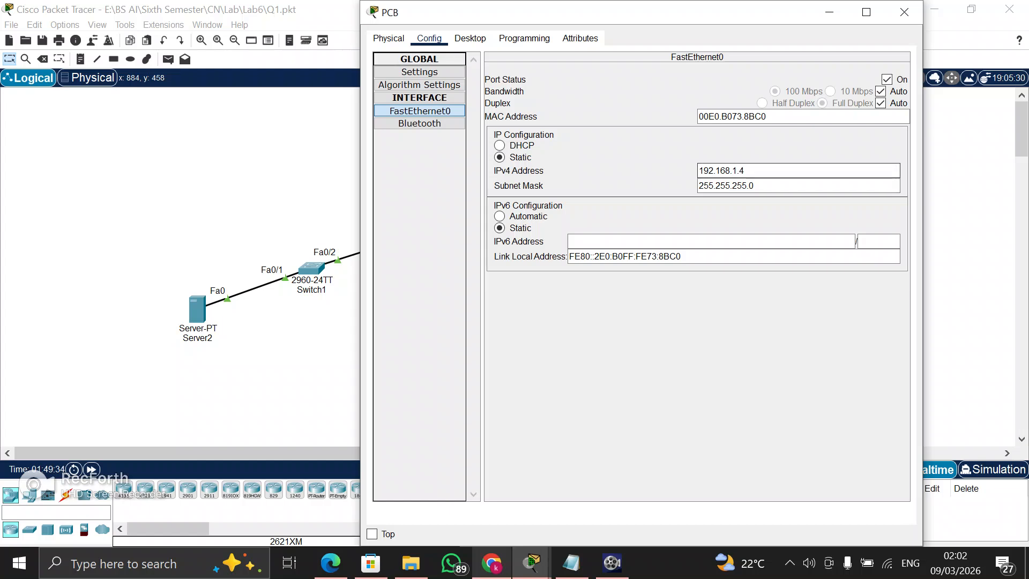
left_click(419, 72)
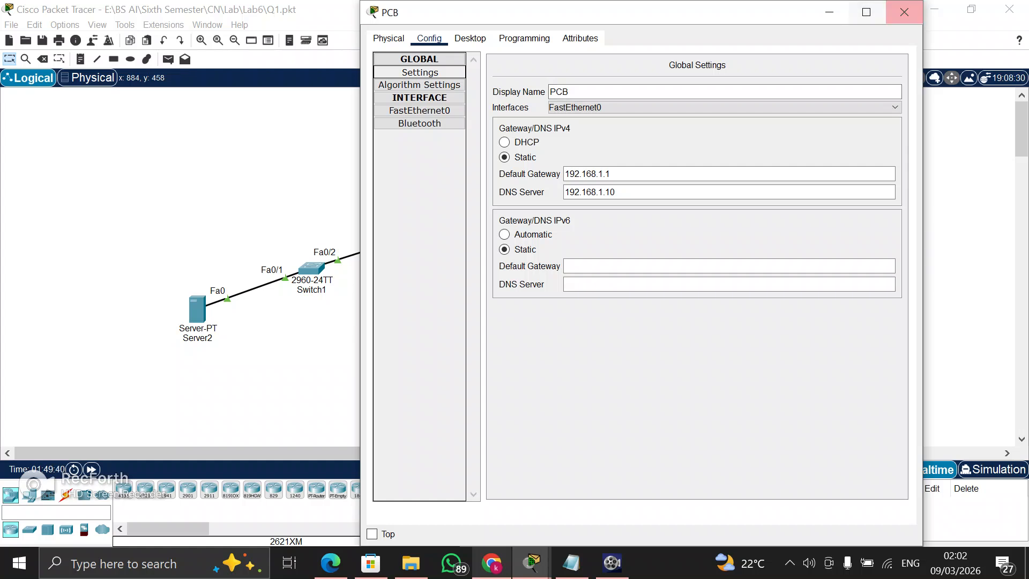
Delete the old message with subject Gmail from PCB's mail inbox and put the PCB window away
left_click(470, 38)
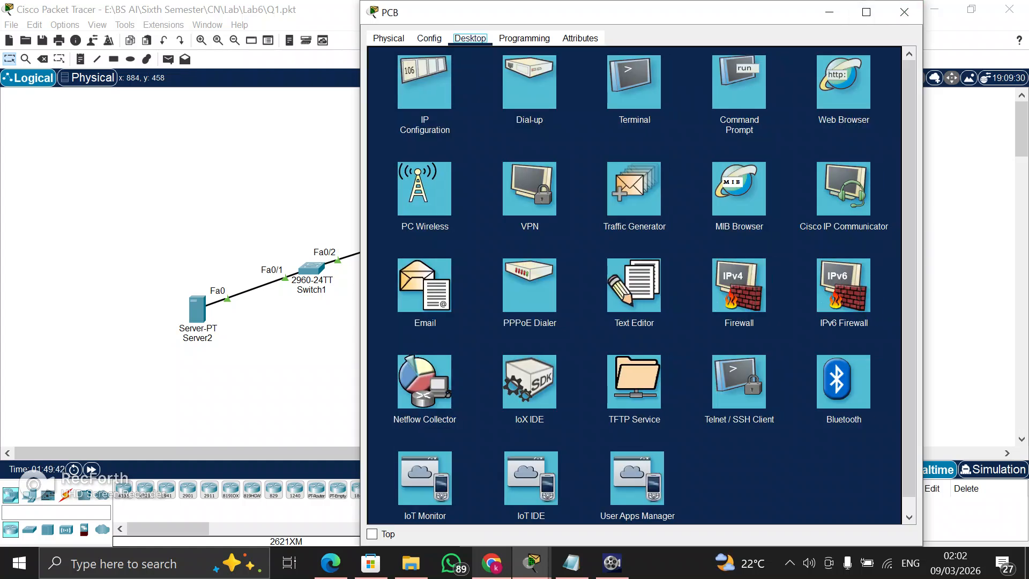
left_click(424, 285)
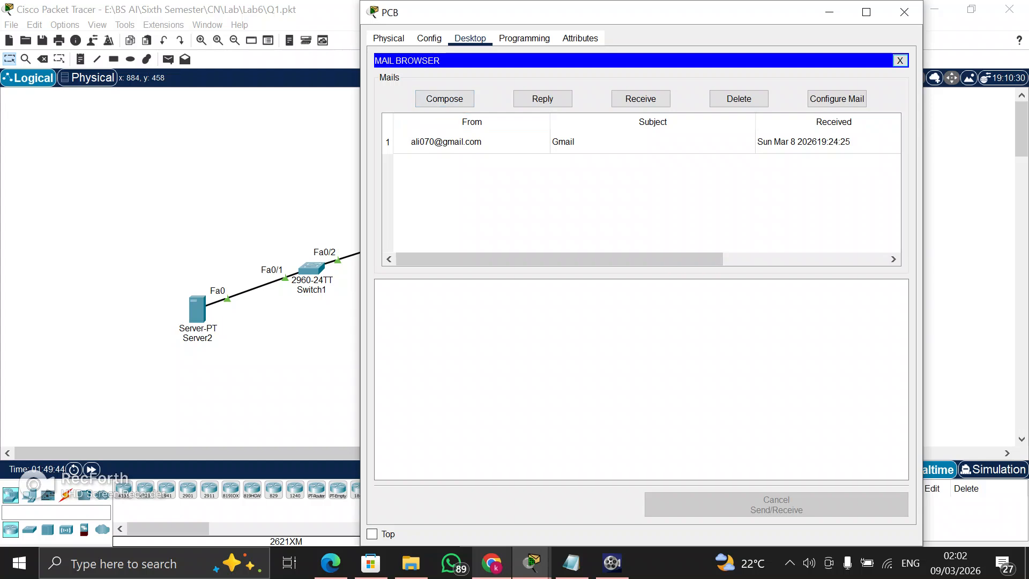
left_click(483, 142)
left_click(738, 99)
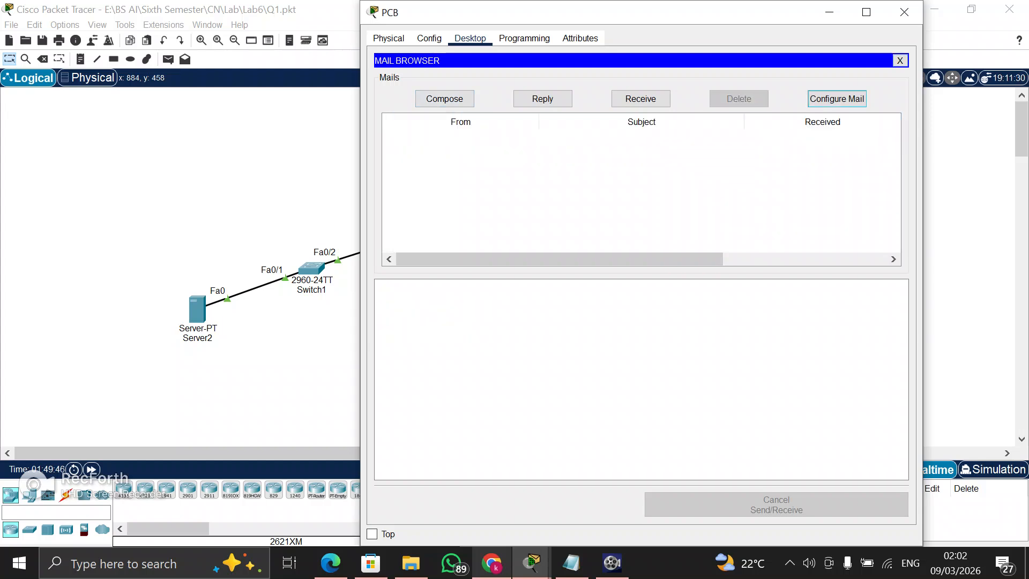
left_click(829, 12)
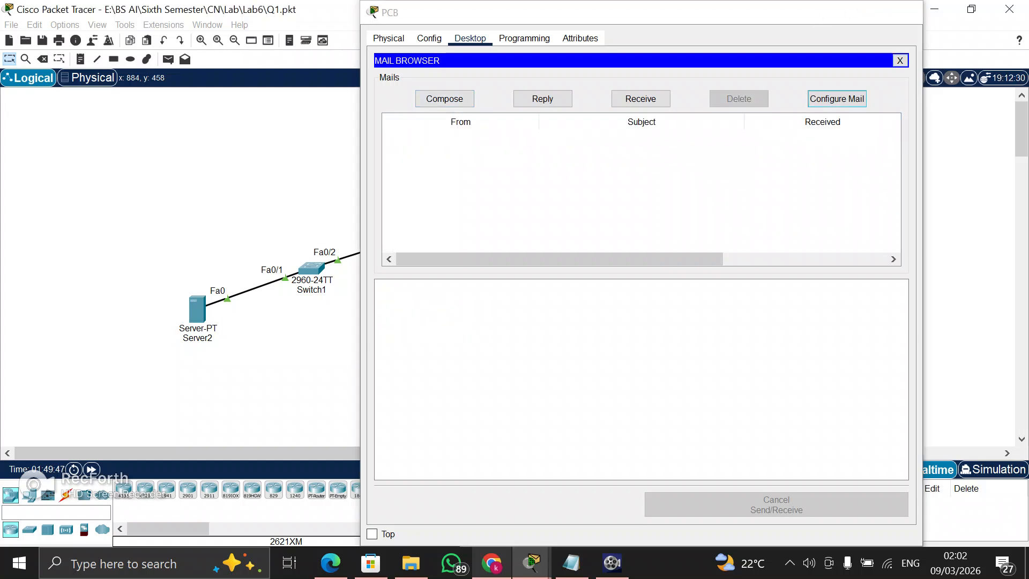
Delete the old "RE: Gmail" and "NU ID" messages from PCA's mail inbox
left_click(639, 335)
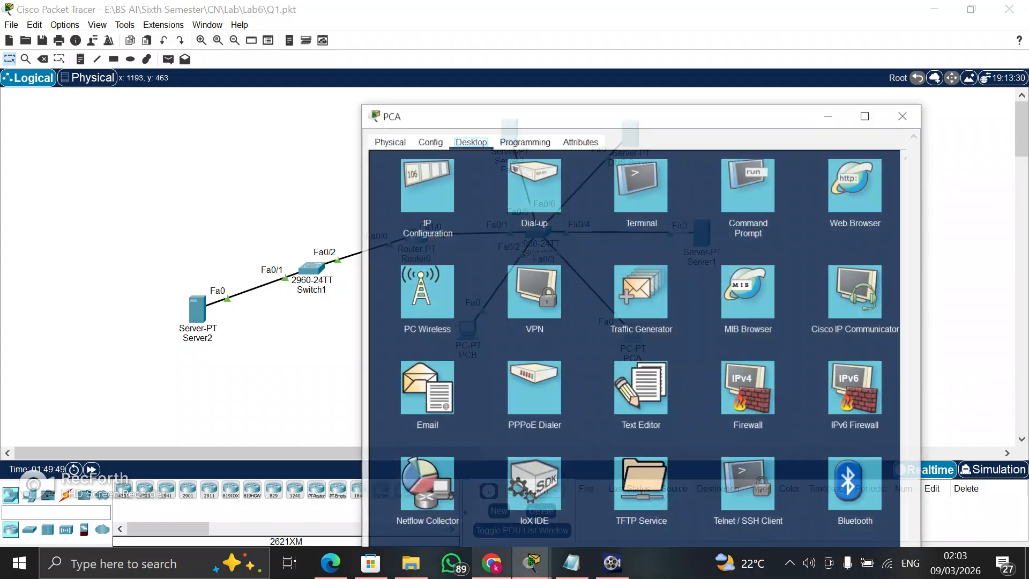
left_click(426, 387)
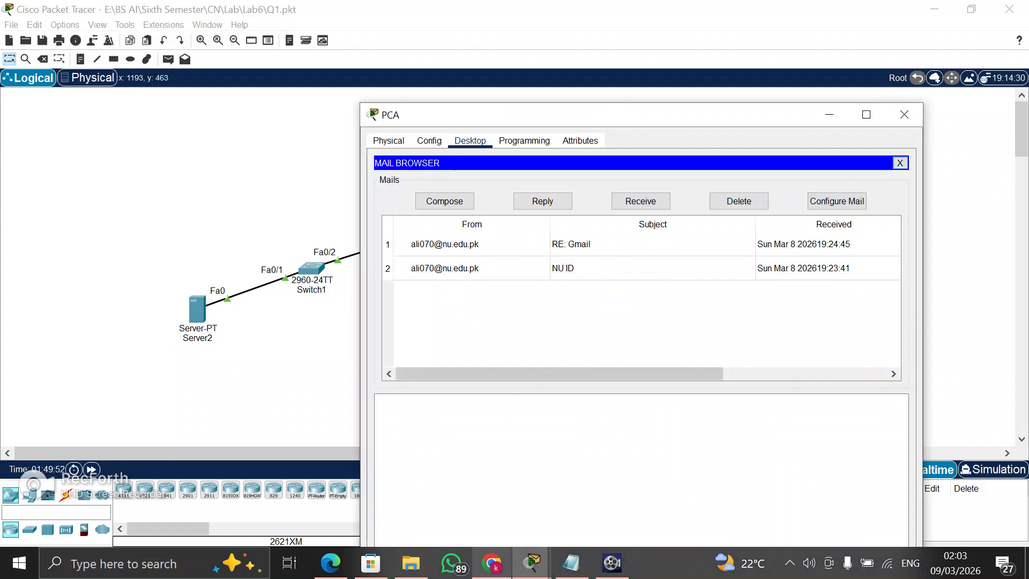
left_click(445, 244)
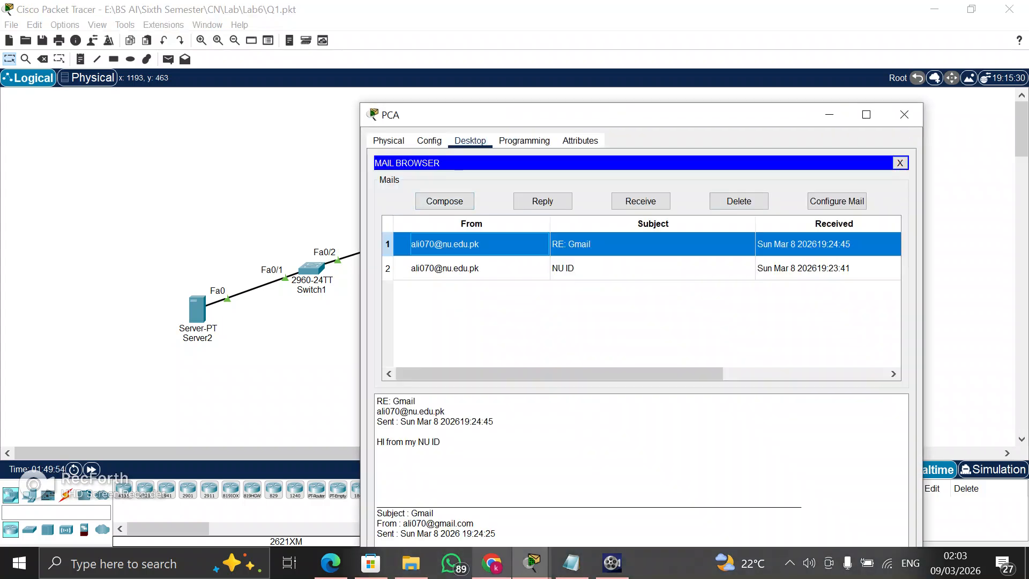
left_click(738, 201)
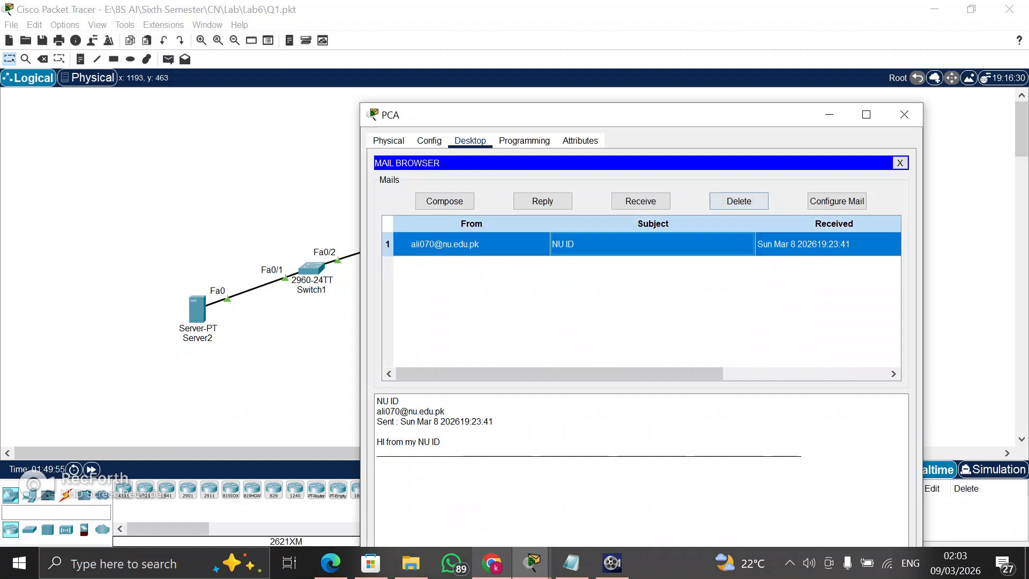
left_click(738, 200)
left_click_drag(705, 119, 666, 57)
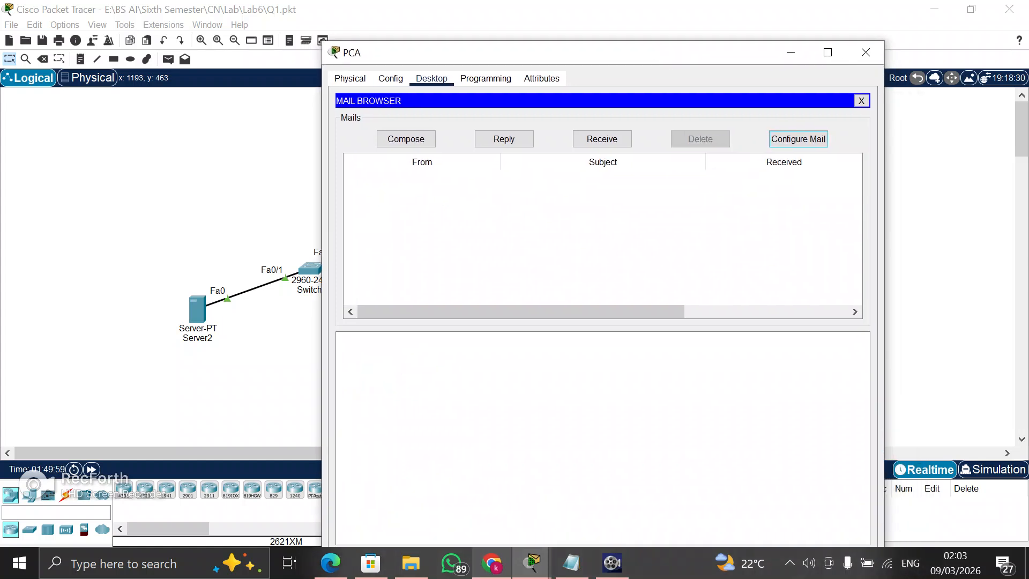
Review PCA's mail account address, incoming and outgoing mail servers and logon details, and save the configuration
left_click(798, 139)
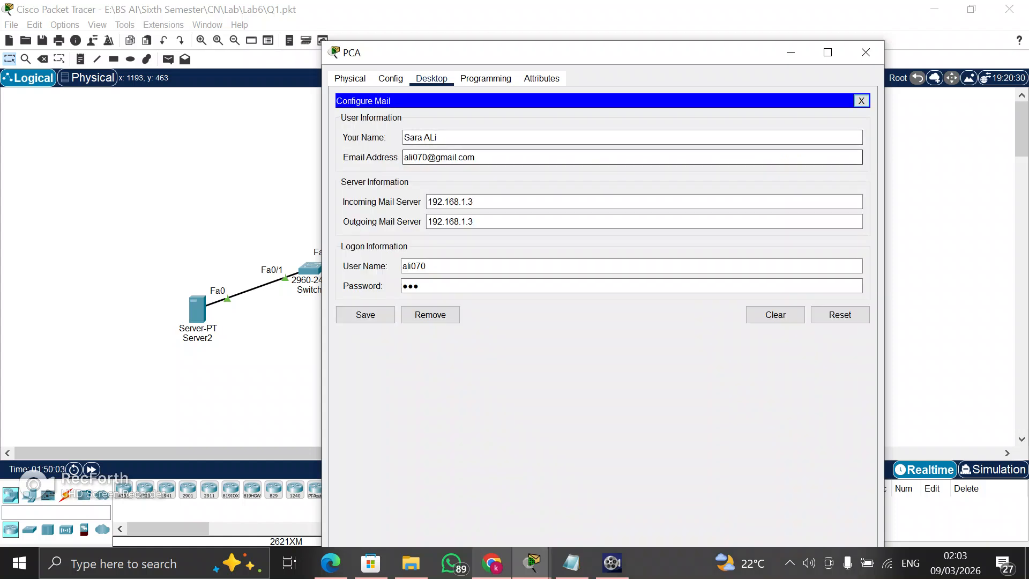
double_click(416, 157)
double_click(466, 157)
left_click(436, 157)
left_click(459, 201)
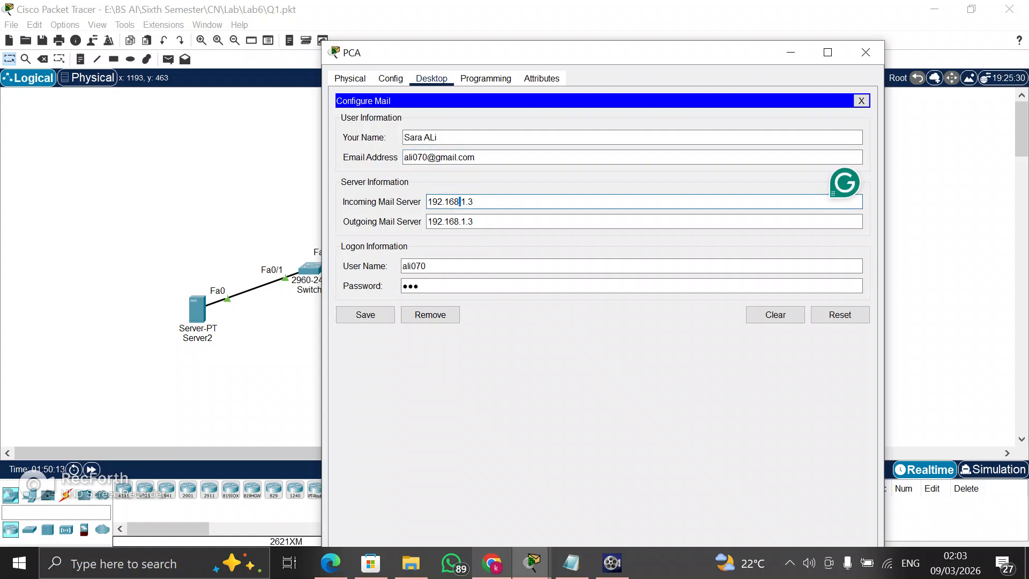
double_click(452, 221)
left_click(428, 265)
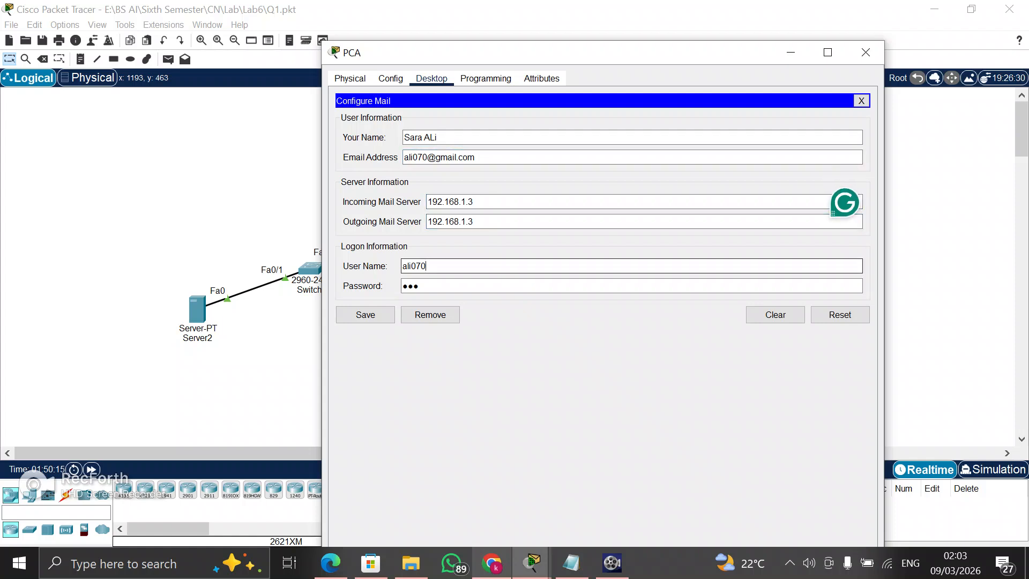
key("Tab")
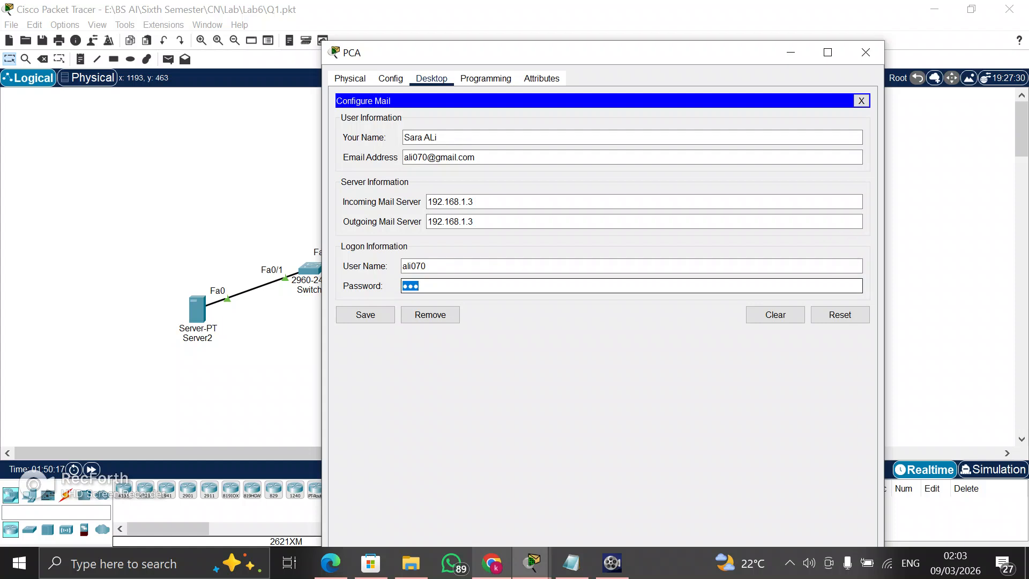
left_click(366, 315)
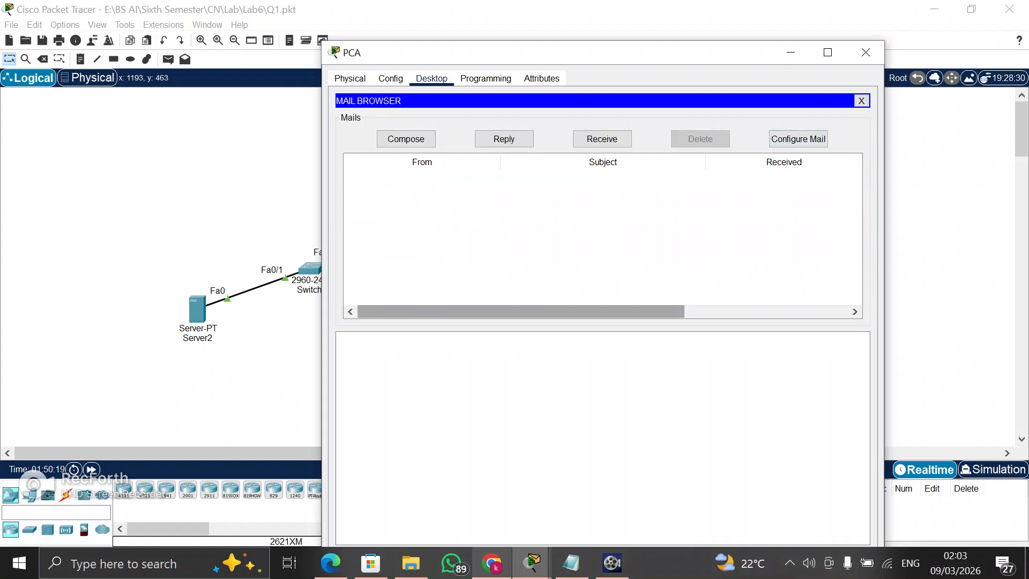
Compose an email on PCA addressed to the nu.edu.pk account with the subject "Gmail"
left_click(406, 139)
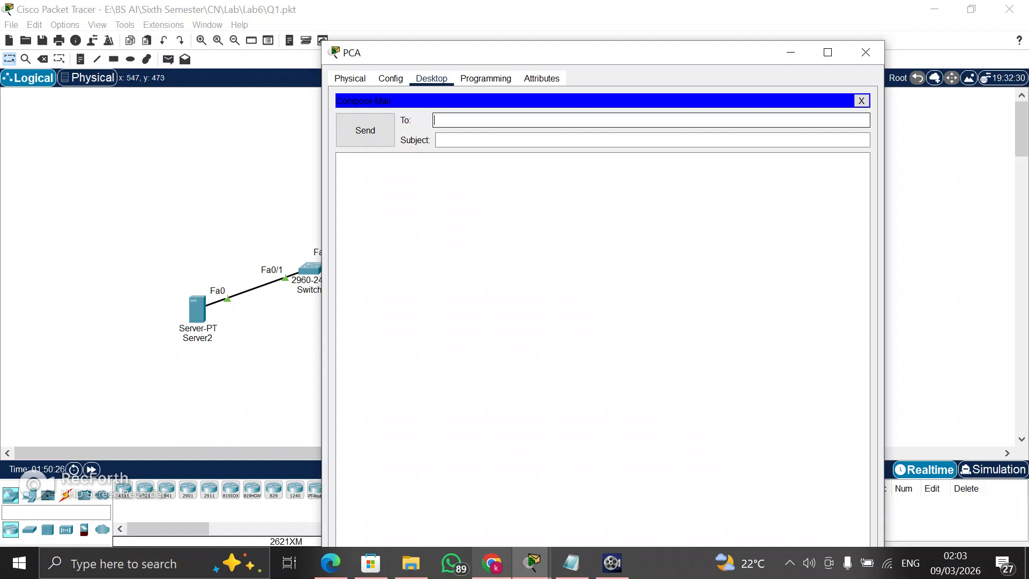
key("Tab")
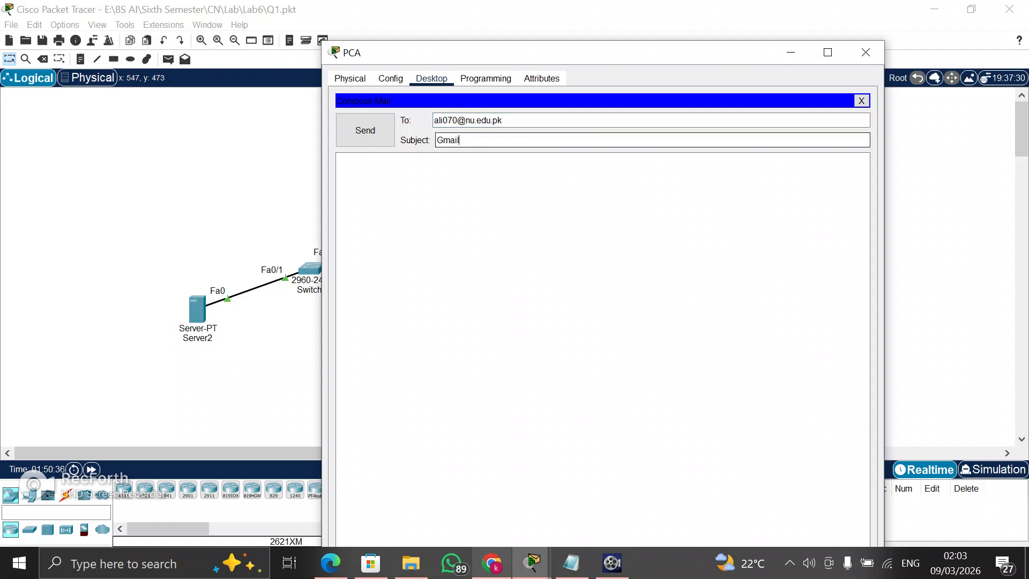
Write "Hi from my gmail" as the message body, send the email, and put the PCA window away
left_click(339, 160)
type("Hi")
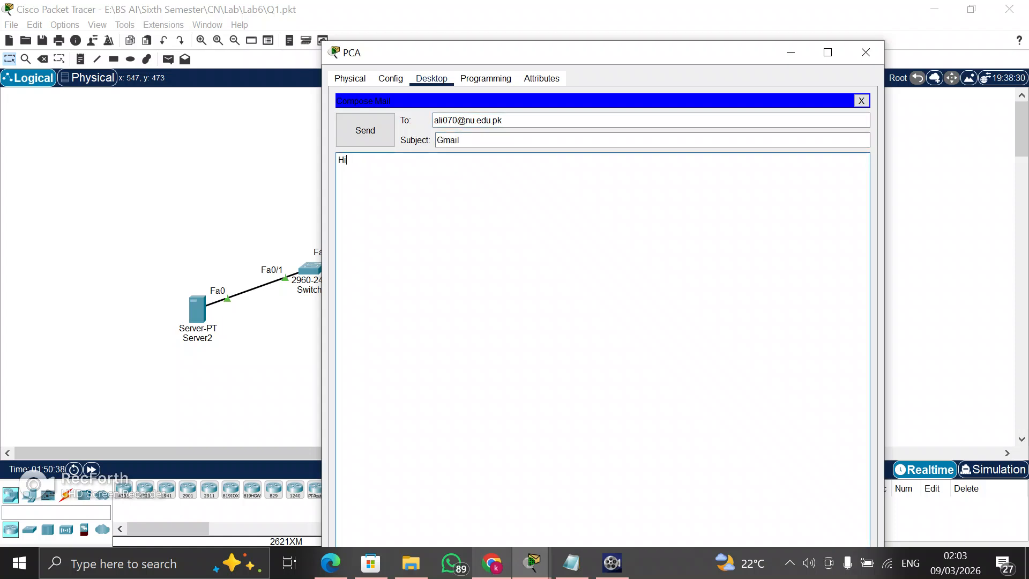
type(" from m")
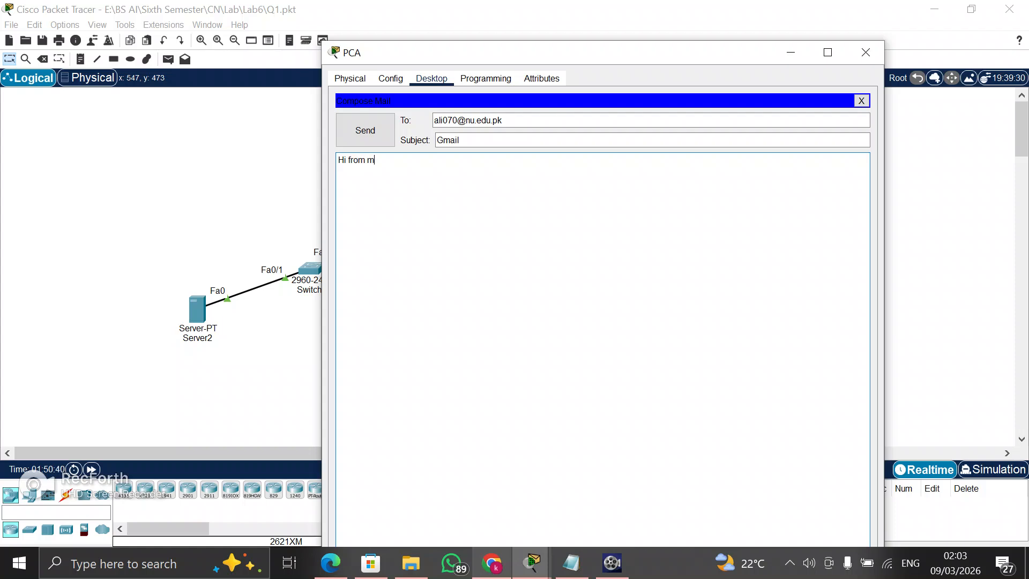
type("y gmail")
left_click(365, 130)
left_click_drag(704, 55, 701, 10)
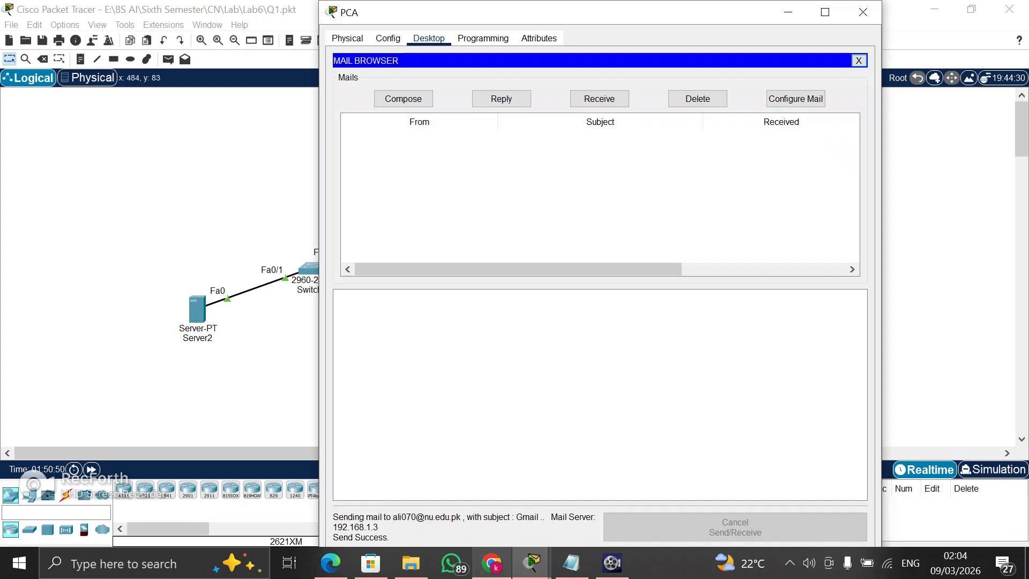
left_click(862, 12)
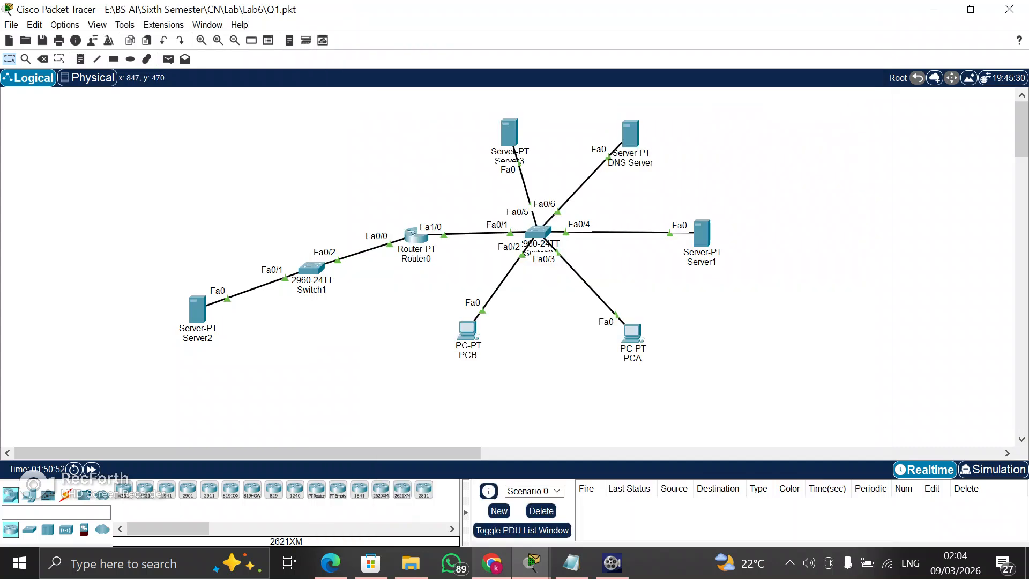
Receive new mail on PCB and open the message sent from PCA
left_click(466, 332)
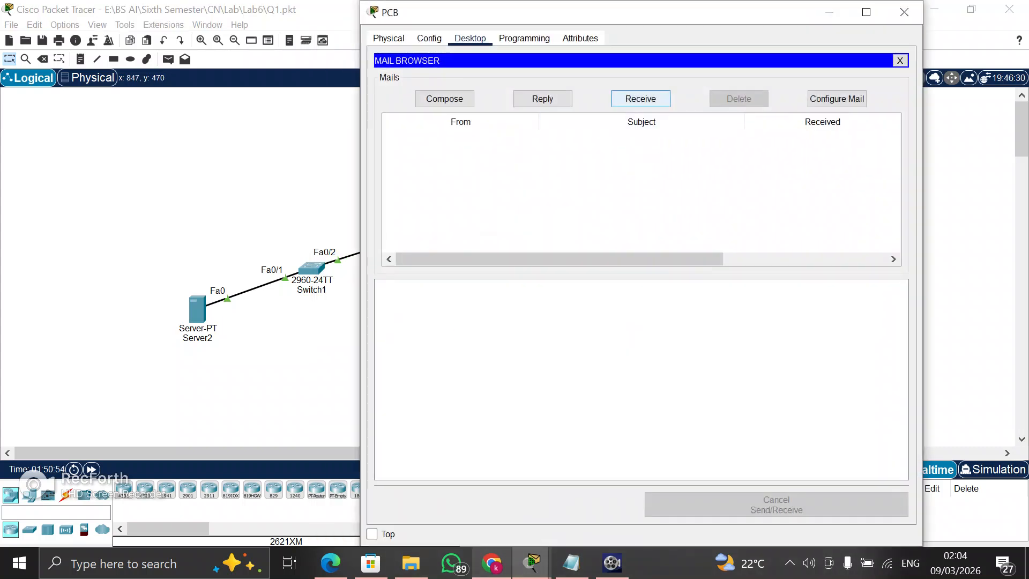
left_click(640, 98)
left_click(479, 142)
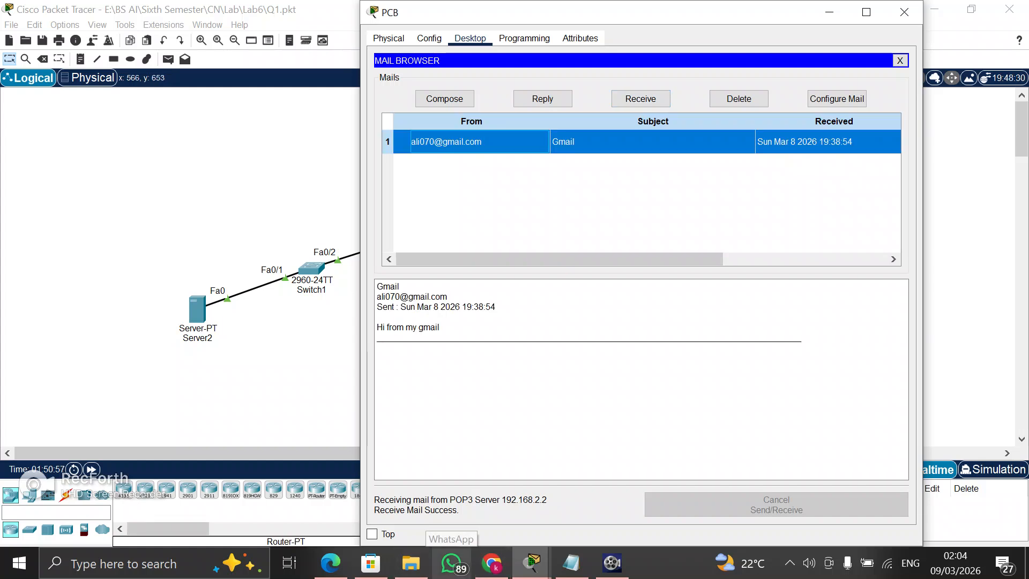
Reply to the Gmail message from PCB with the text "Hi from NU" and send it
left_click(542, 98)
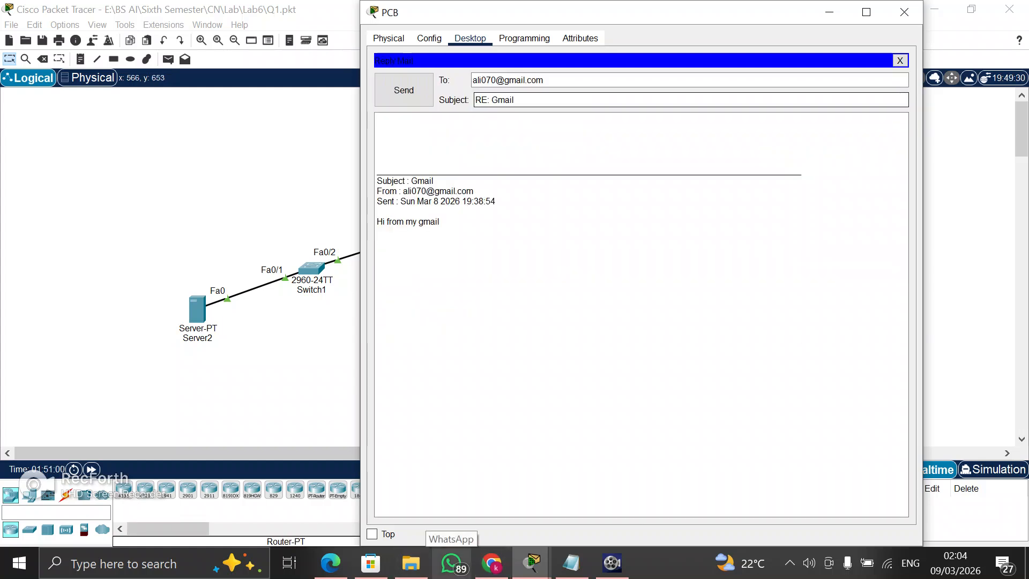
type("Hi from NU")
left_click(403, 90)
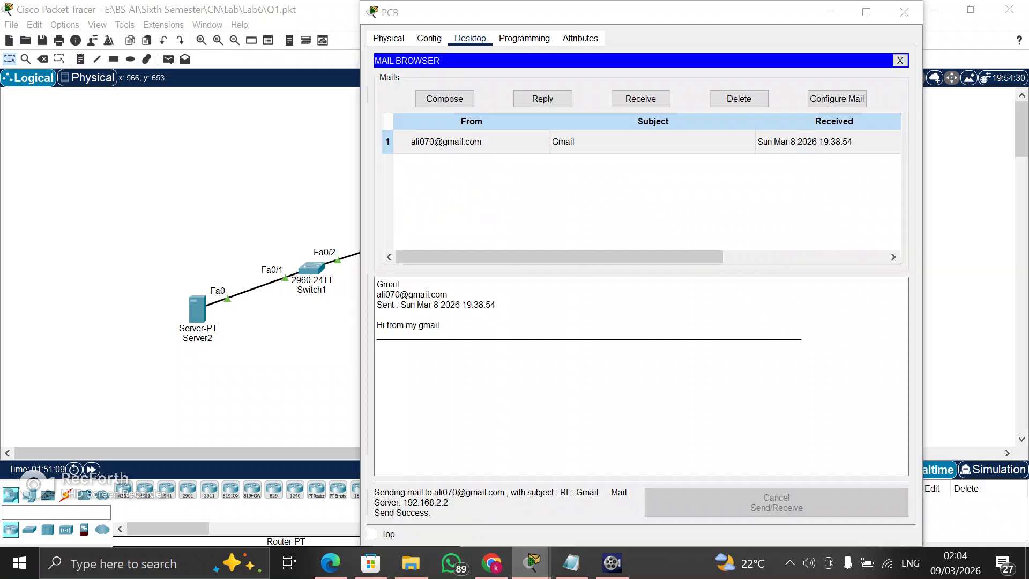
Receive mail on PCA, open the "RE: Gmail" reply to read it, and close the PCA and PCB windows
mouse_move(532, 563)
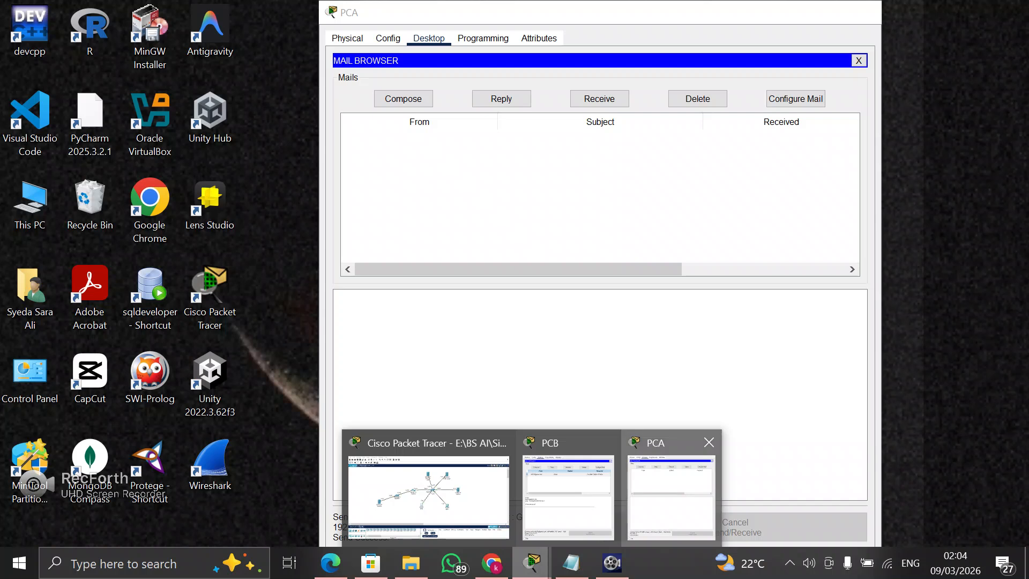
left_click(670, 496)
left_click(599, 99)
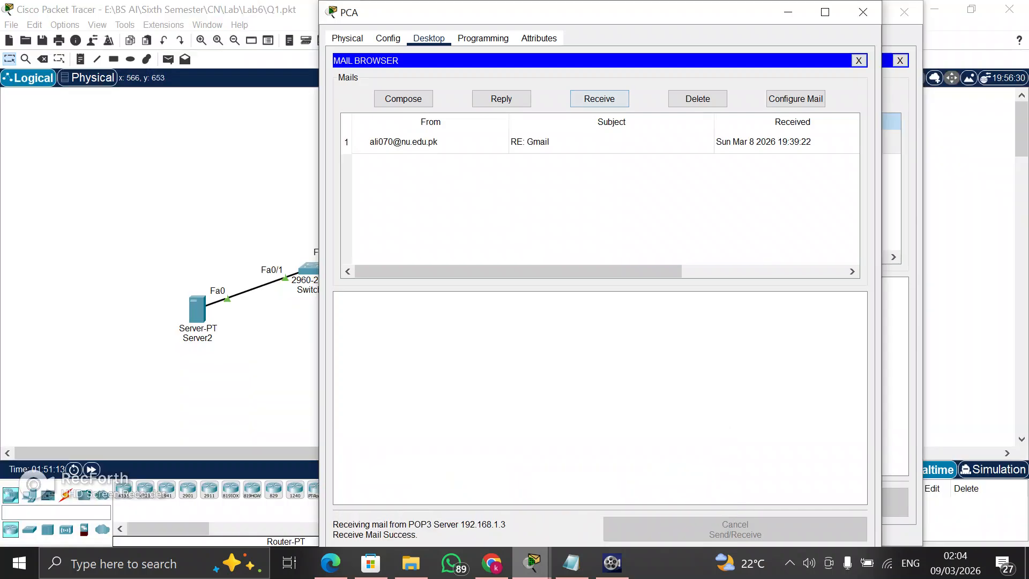
left_click(600, 141)
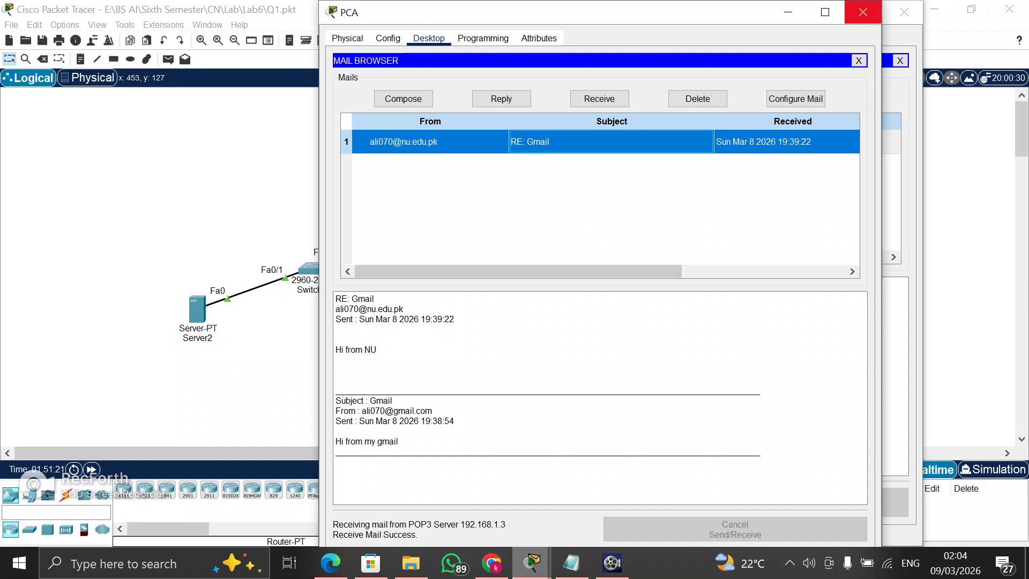
left_click(862, 12)
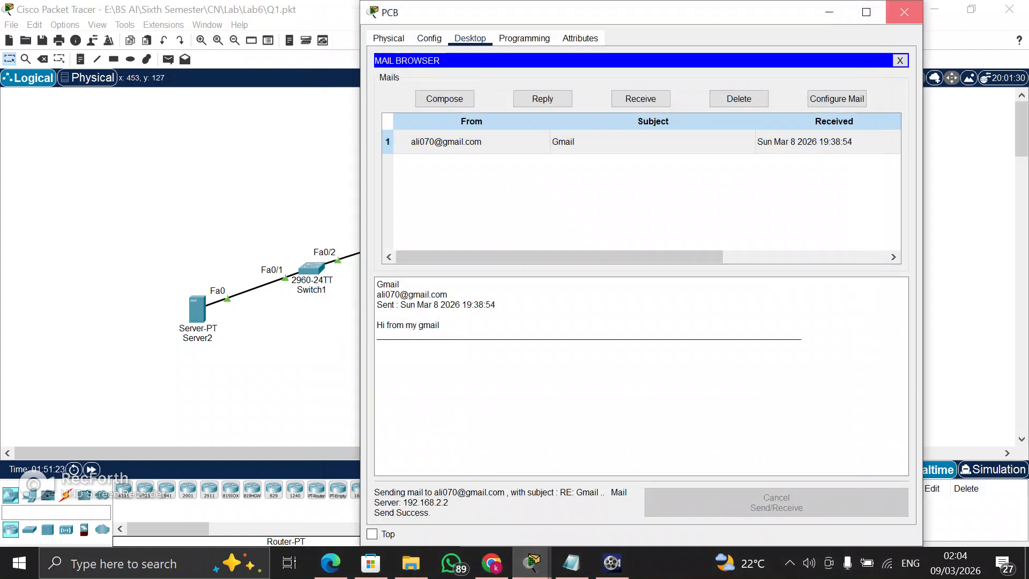
left_click(903, 12)
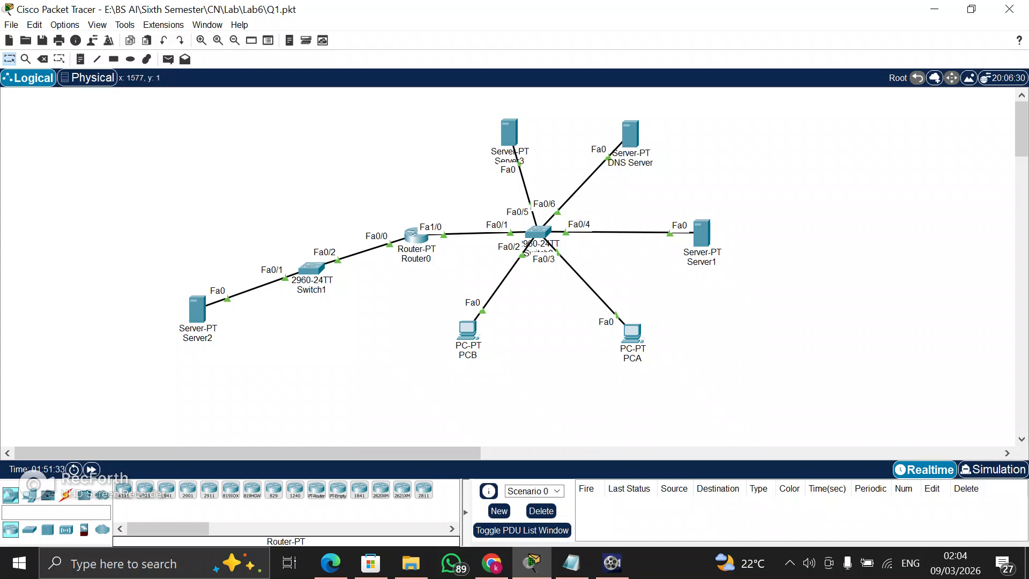
Inspect the DNS Server's global gateway settings and its FastEthernet0 IP configuration
left_click(628, 130)
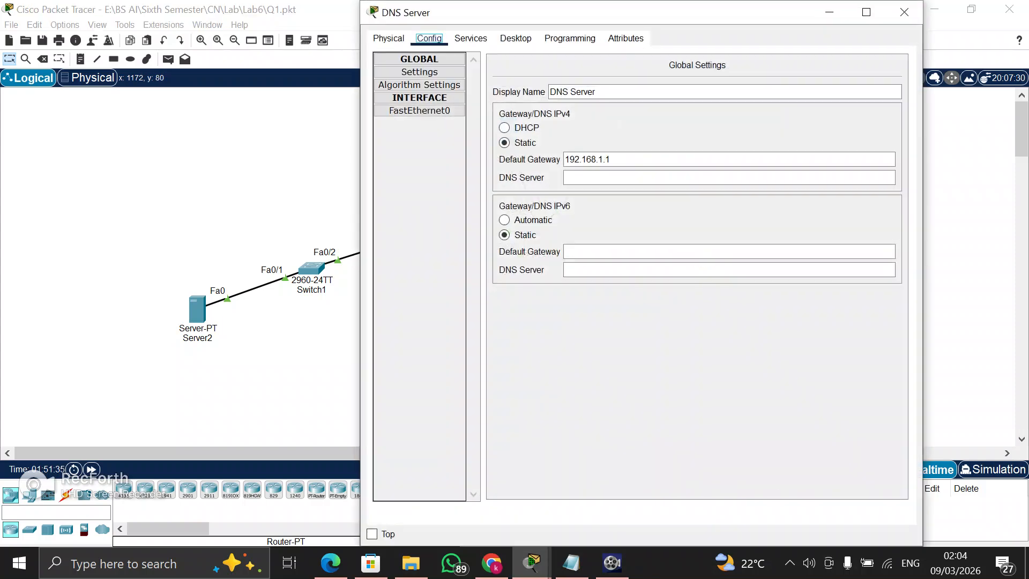
left_click(621, 159)
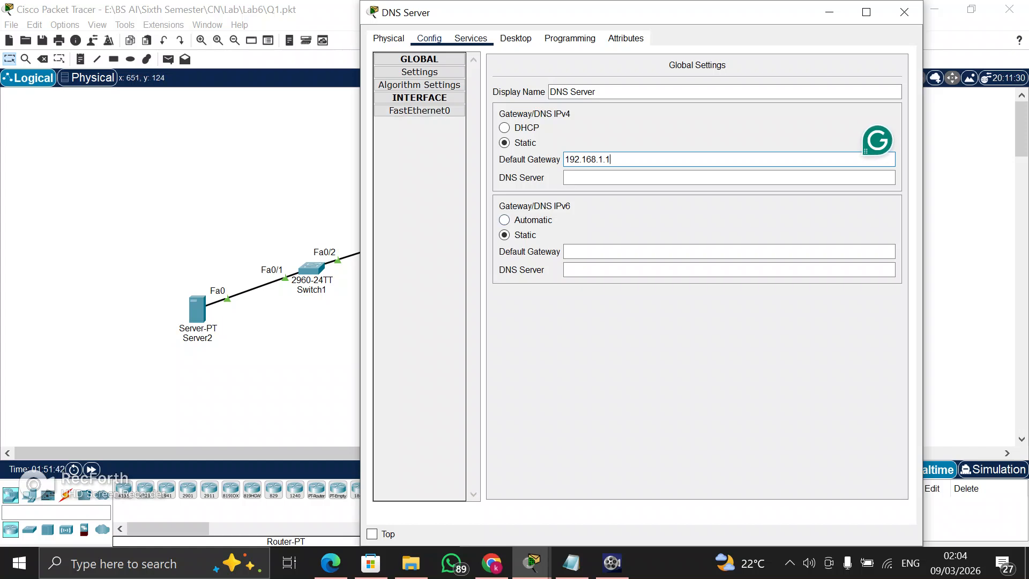
left_click(470, 39)
left_click(430, 39)
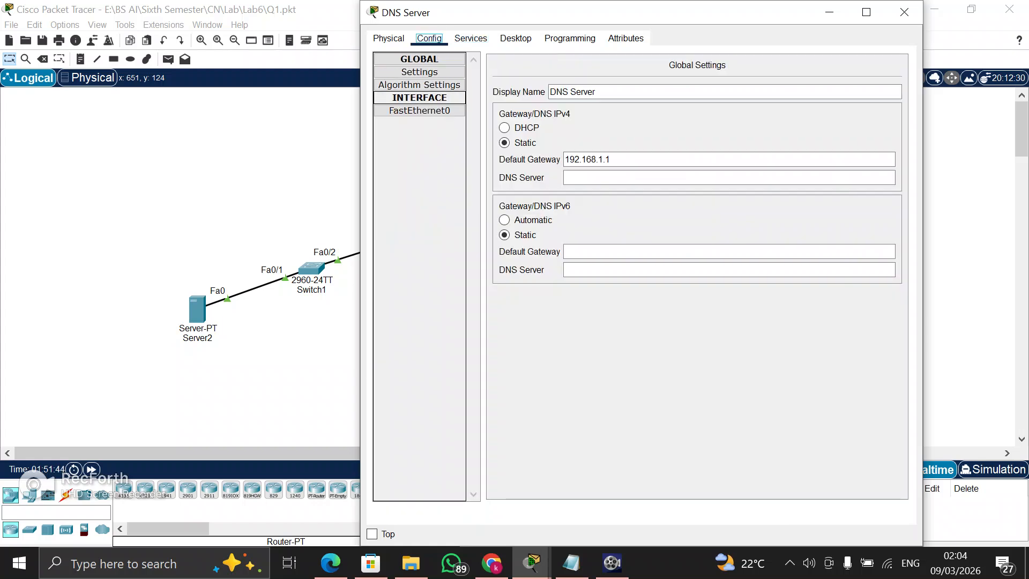
left_click(420, 110)
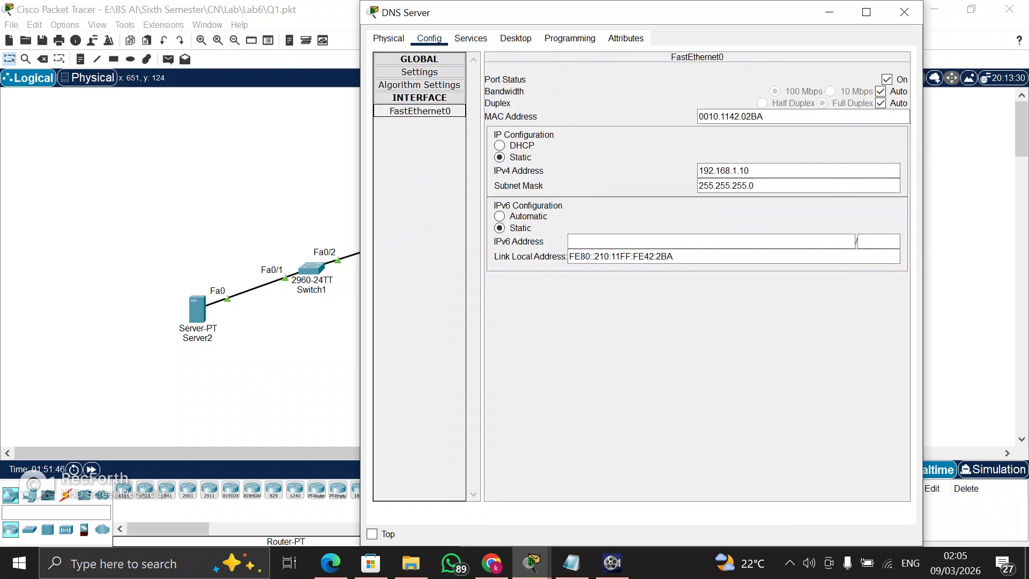
Inspect the DNS Server's A records for gmail.com and nu.edu.pk, then close its window
left_click(470, 38)
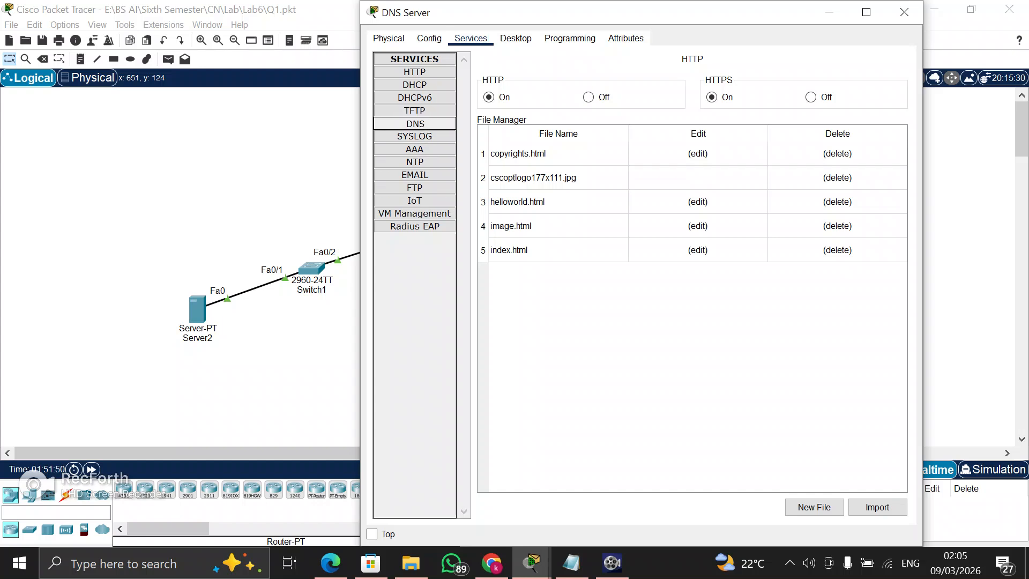
left_click(415, 123)
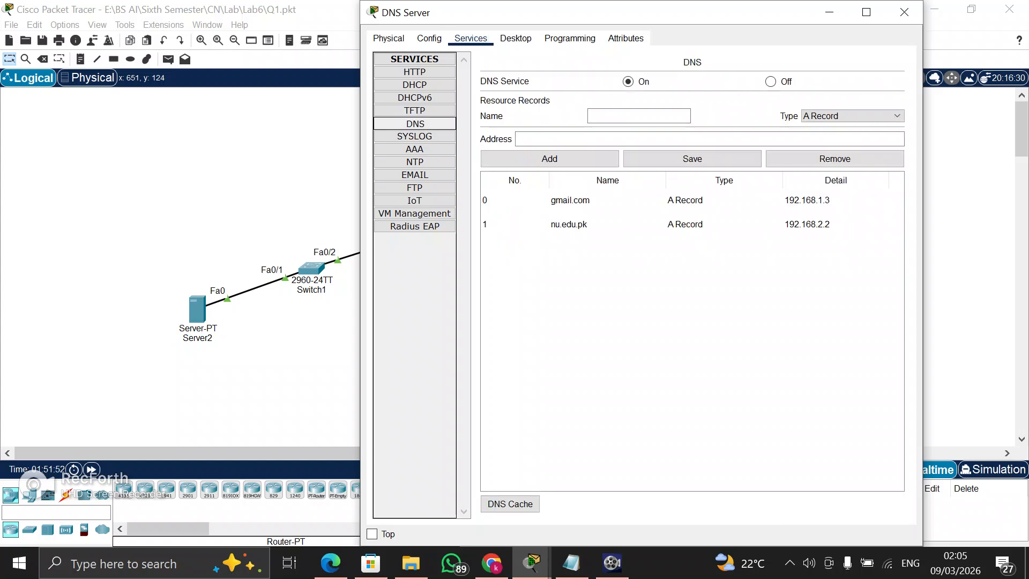
left_click(594, 200)
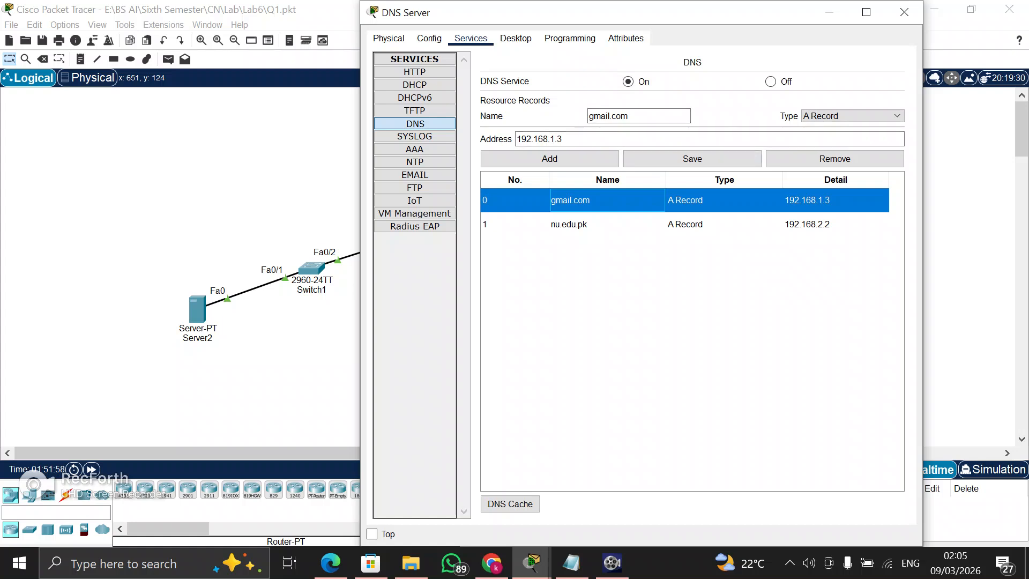
left_click(595, 139)
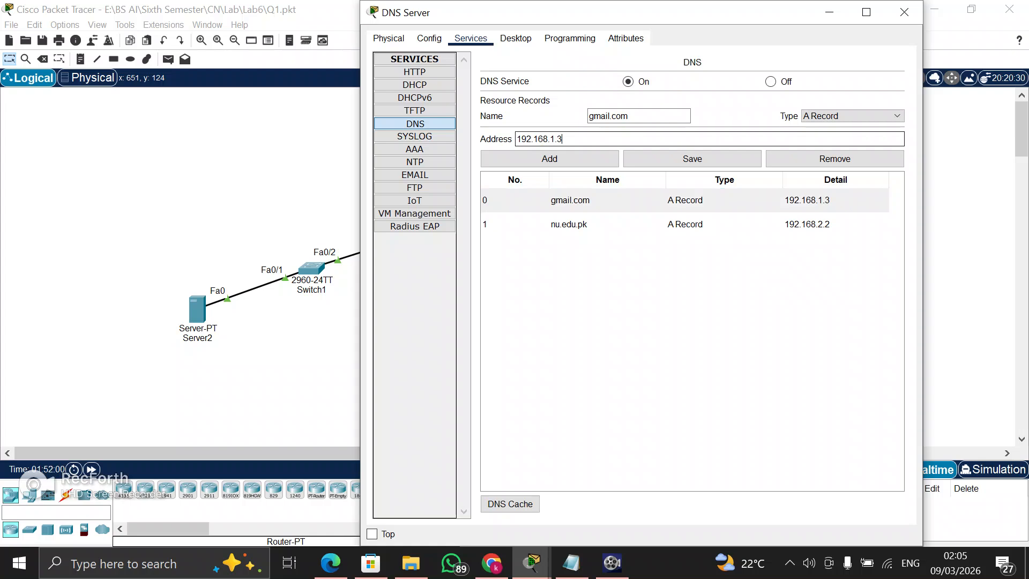
left_click(596, 224)
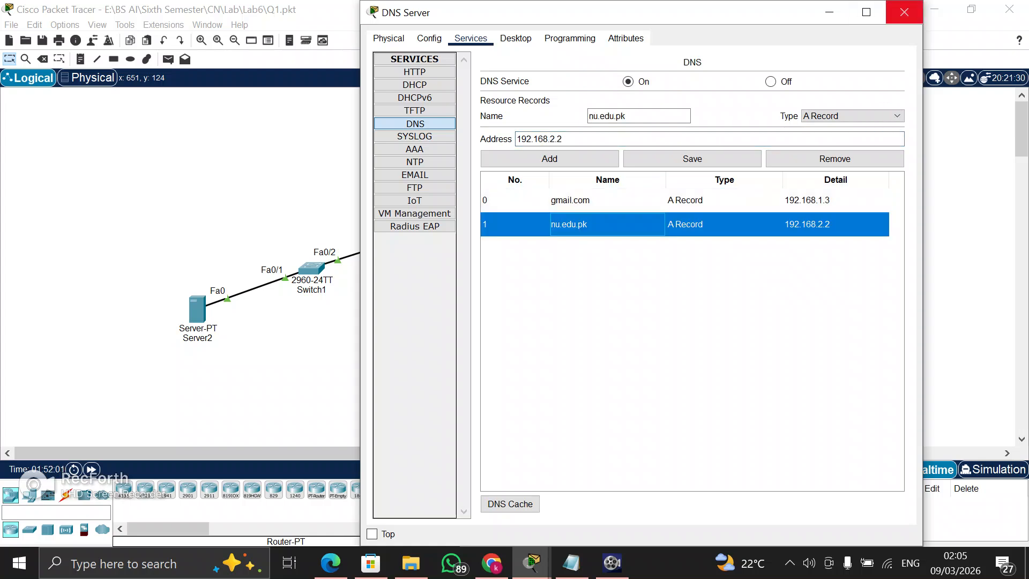
left_click(904, 12)
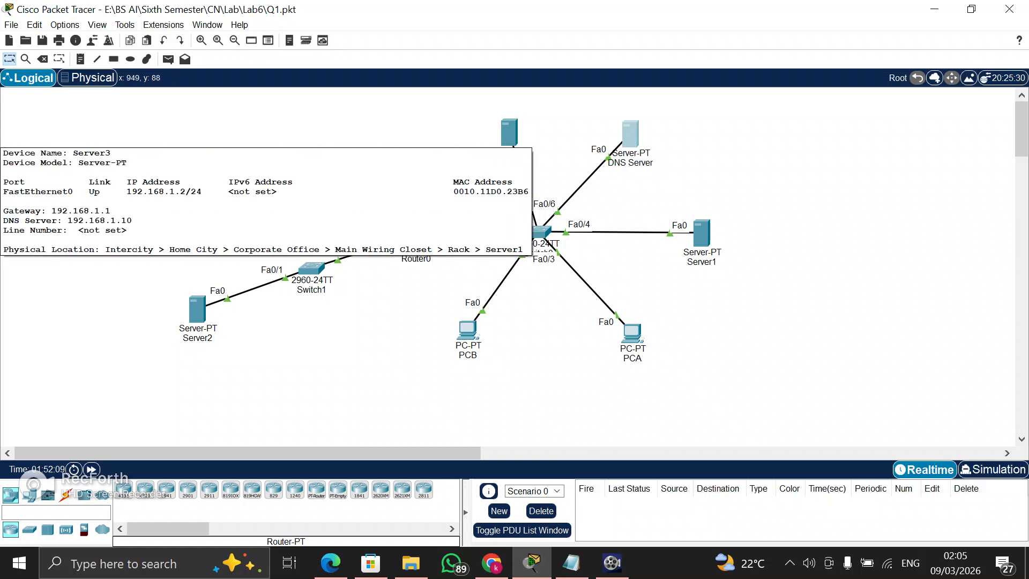
Inspect the FTP user accounts on Server3 and consult the Lab 06 exercise sheet in Chrome for the FTP requirements
left_click(508, 133)
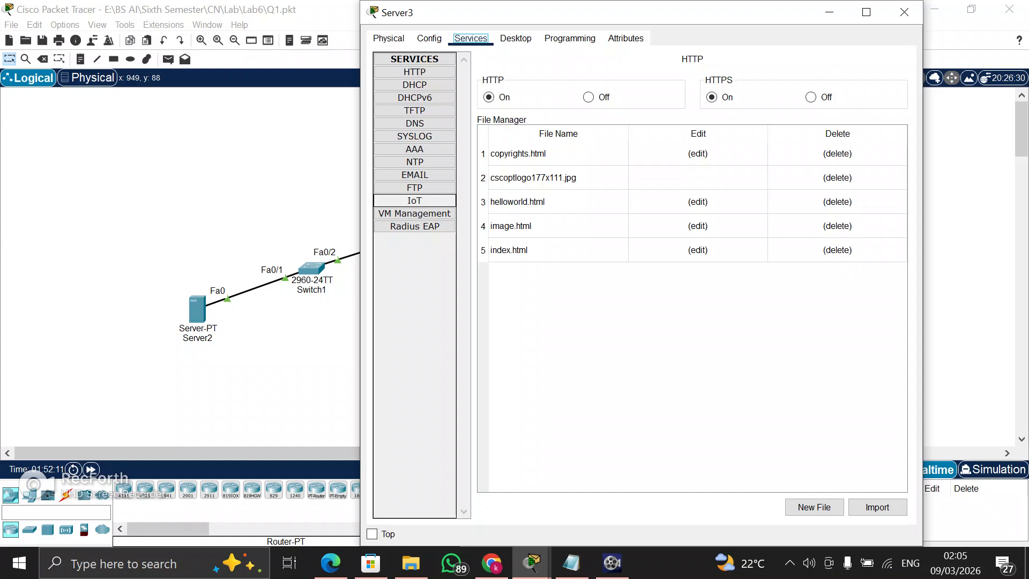
left_click(415, 188)
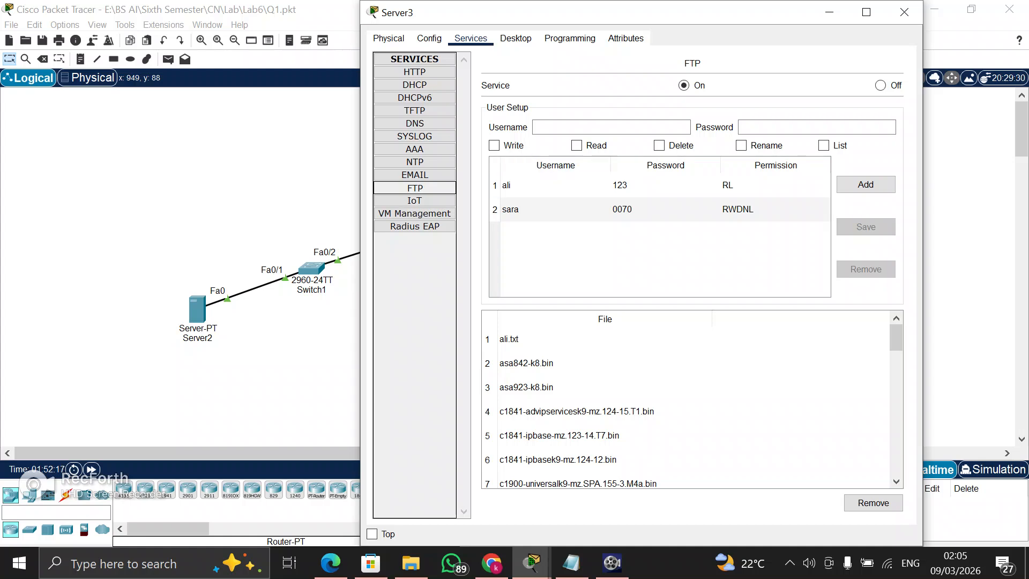
left_click(555, 185)
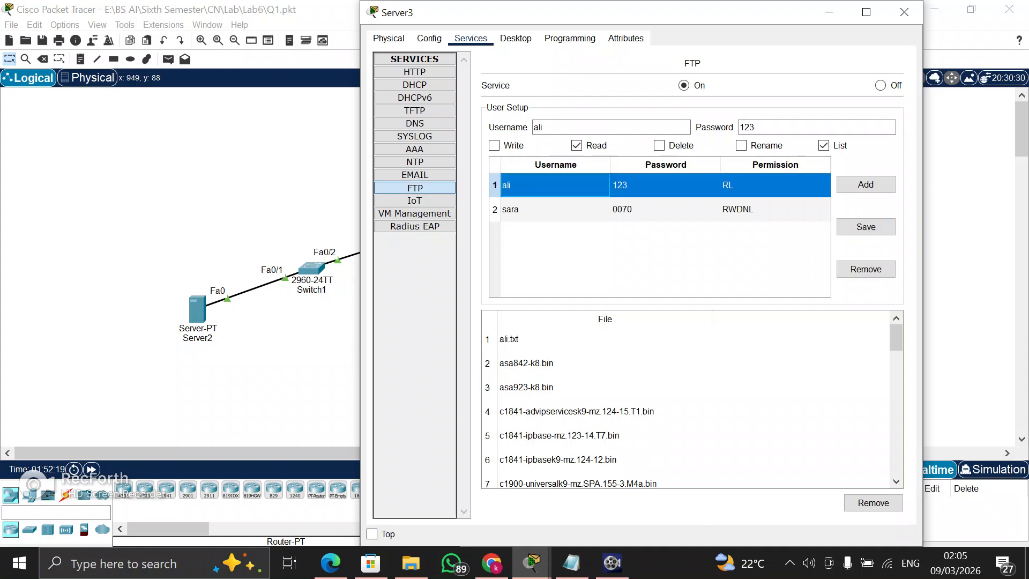
left_click(555, 209)
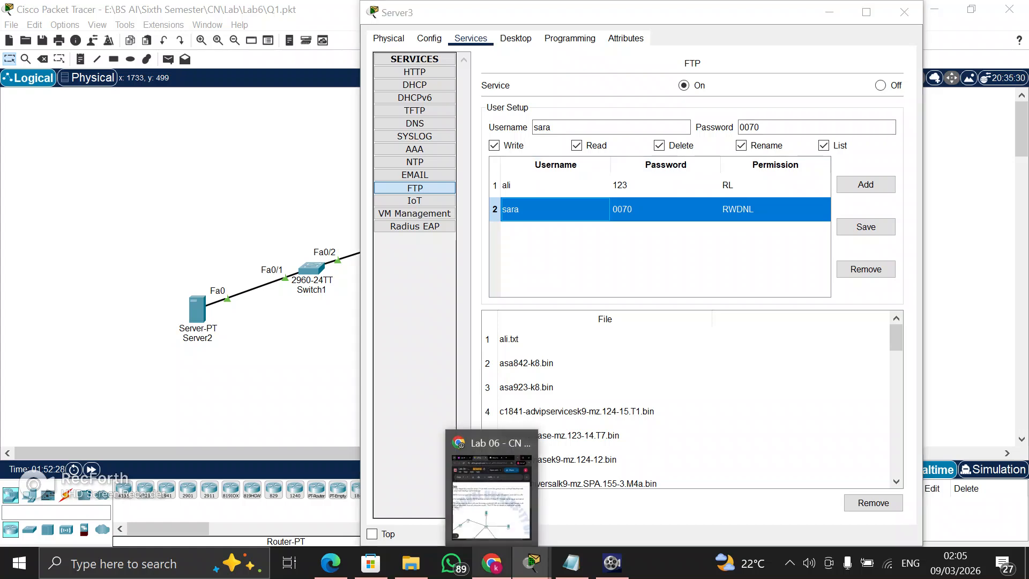
left_click(491, 563)
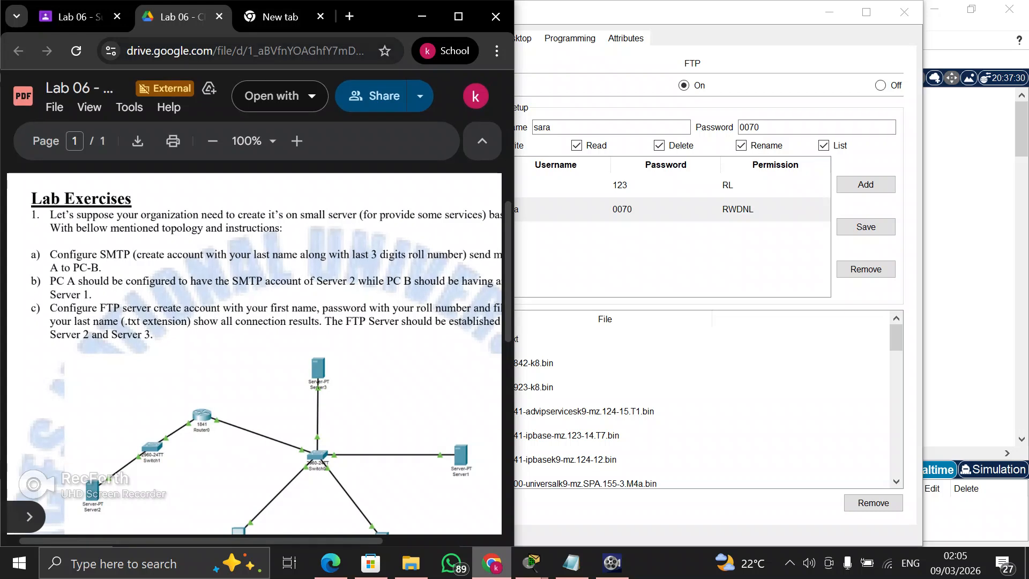
left_click(422, 17)
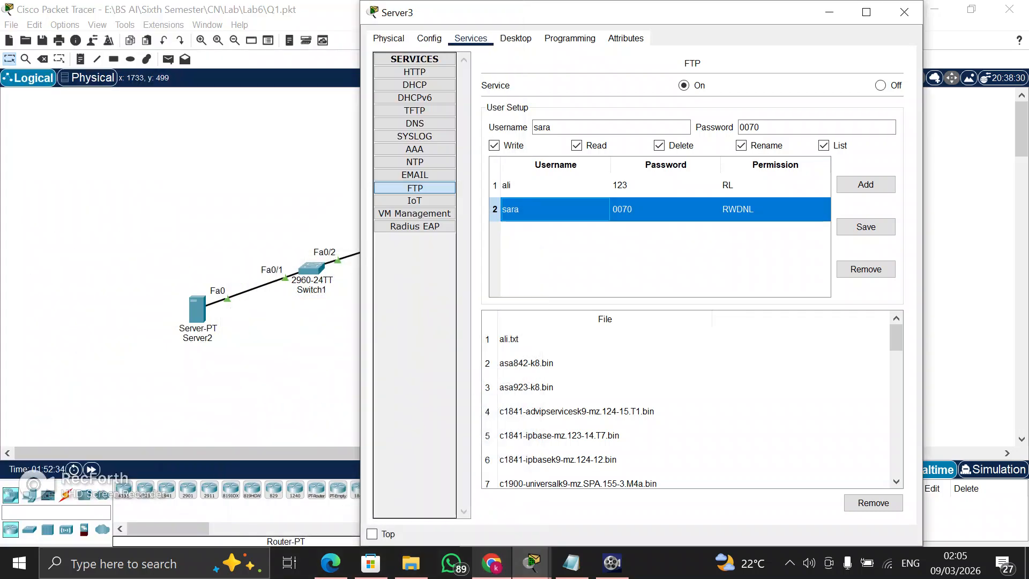
Compare the username, password and permissions of both Server3 FTP accounts, then close the server window
left_click(665, 259)
left_click(664, 210)
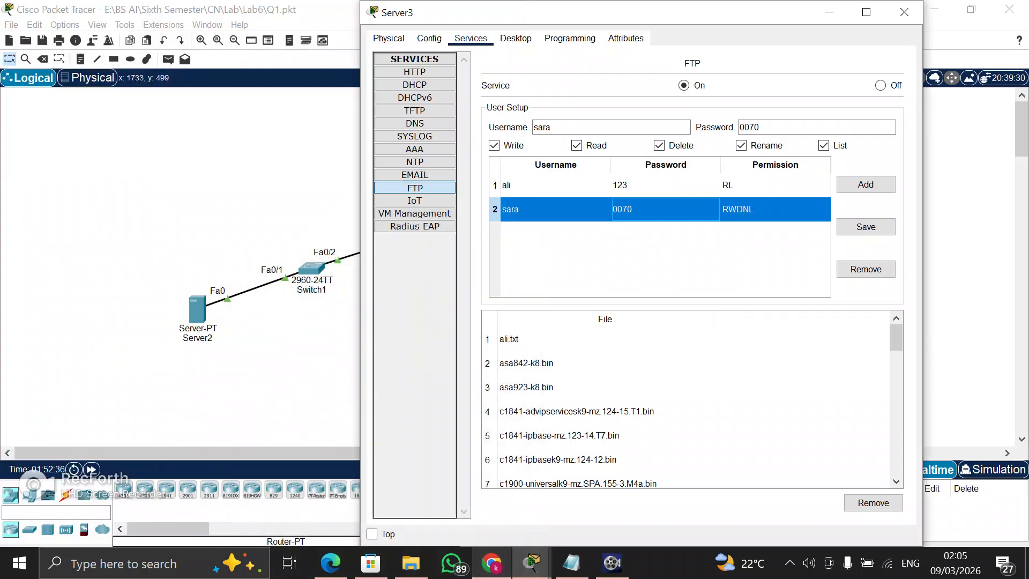
left_click(660, 127)
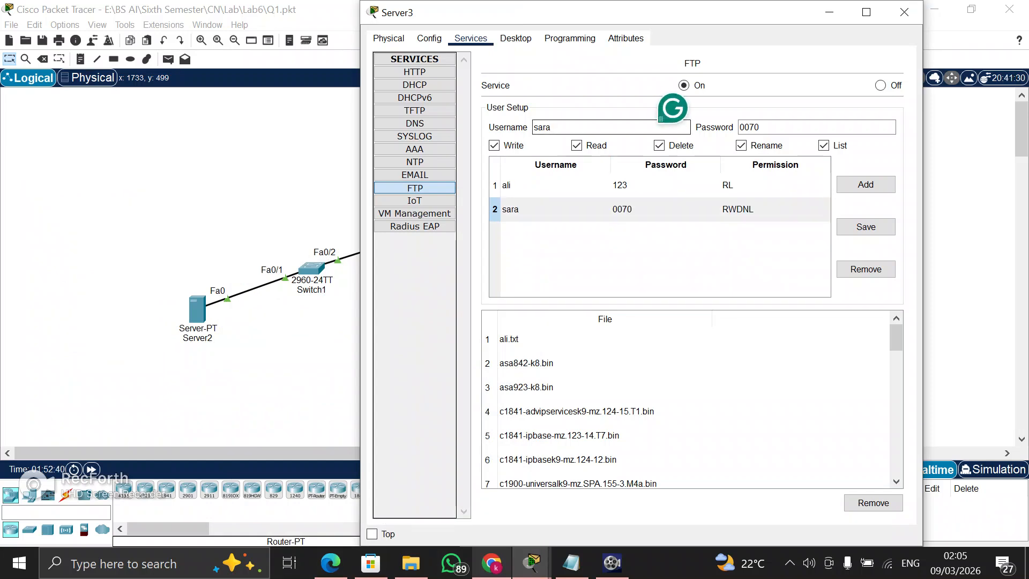
left_click(772, 128)
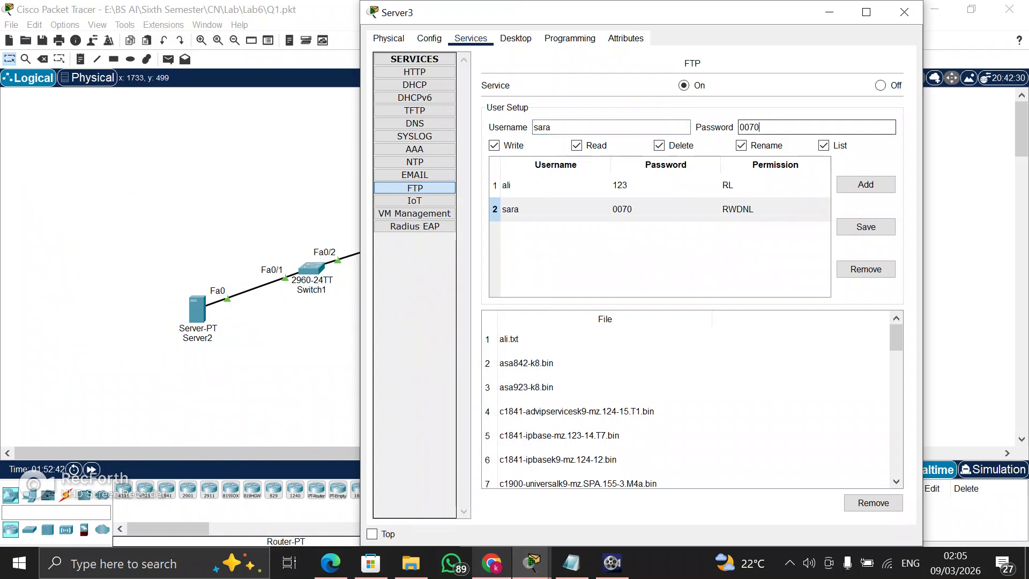
left_click(555, 186)
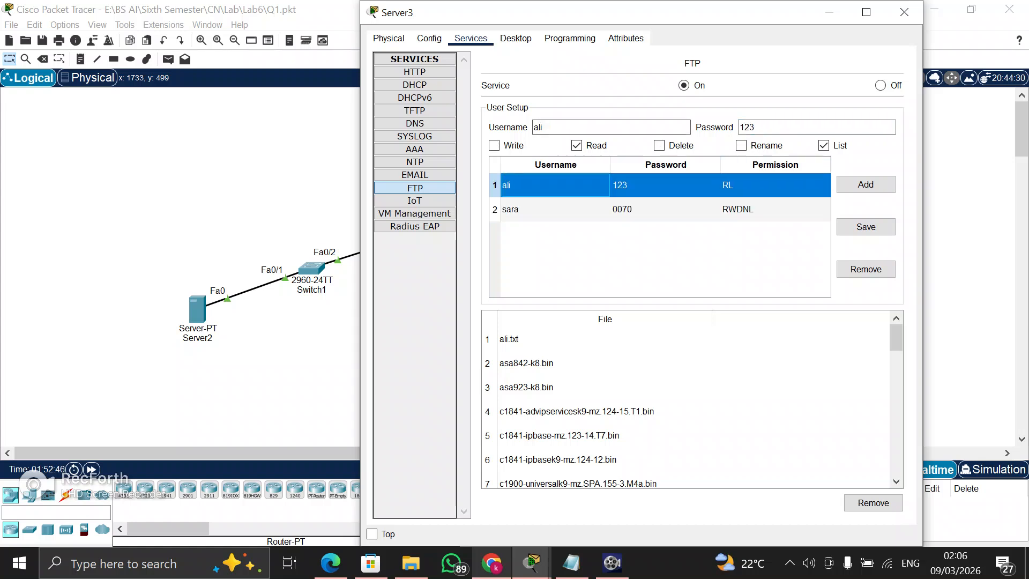
left_click(569, 127)
left_click(771, 128)
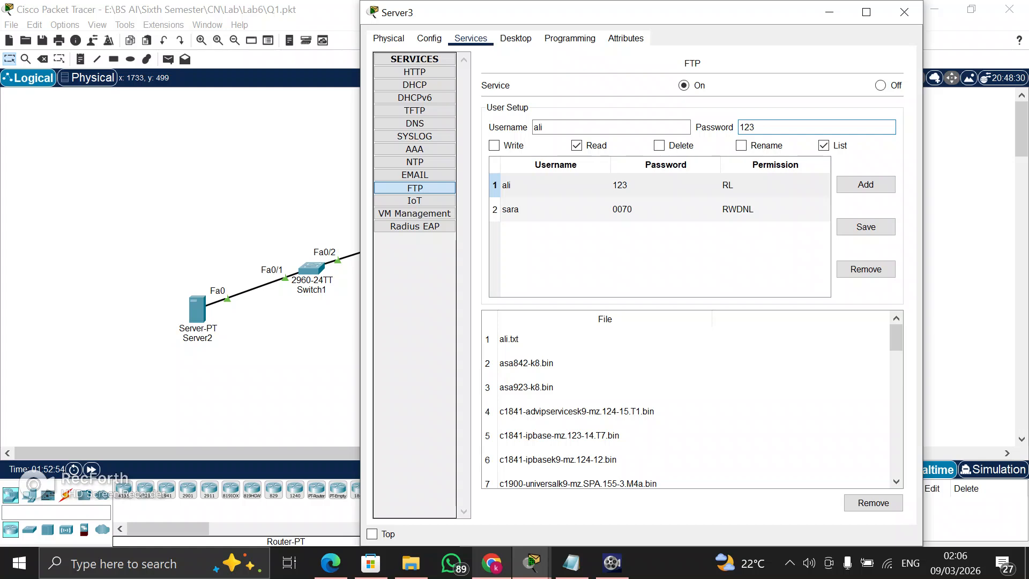
left_click(555, 210)
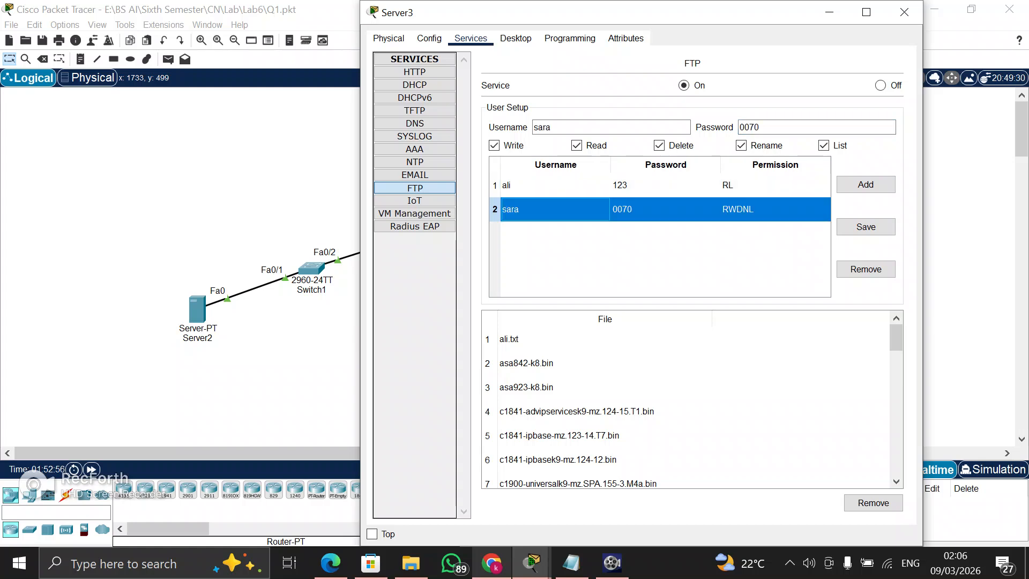
left_click(555, 185)
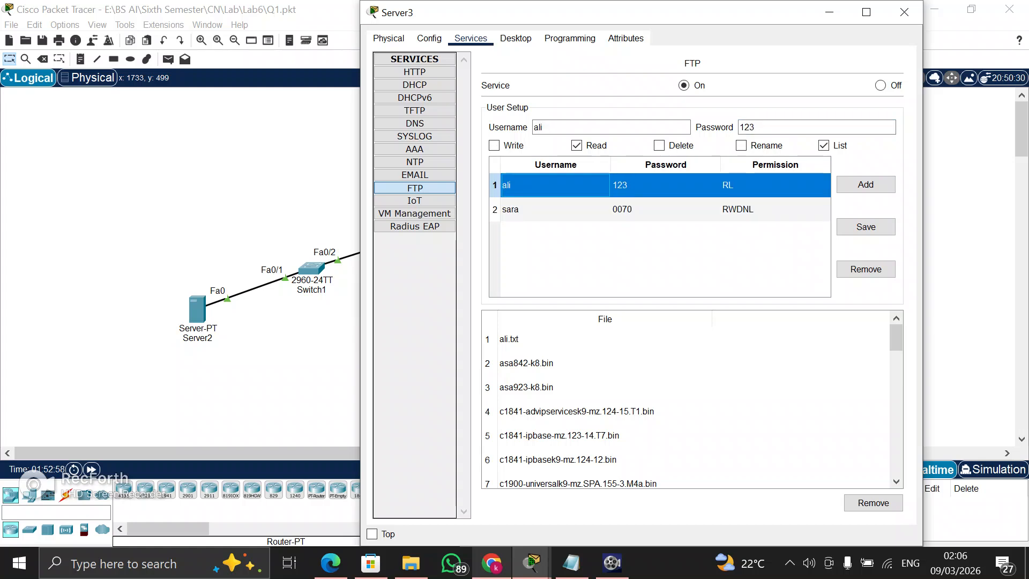
left_click(555, 210)
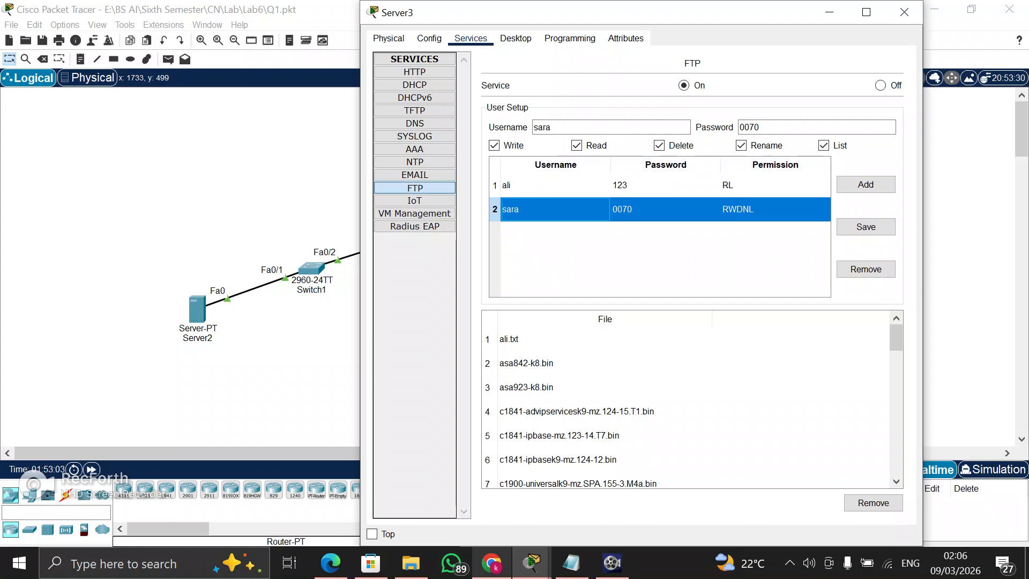
left_click(665, 185)
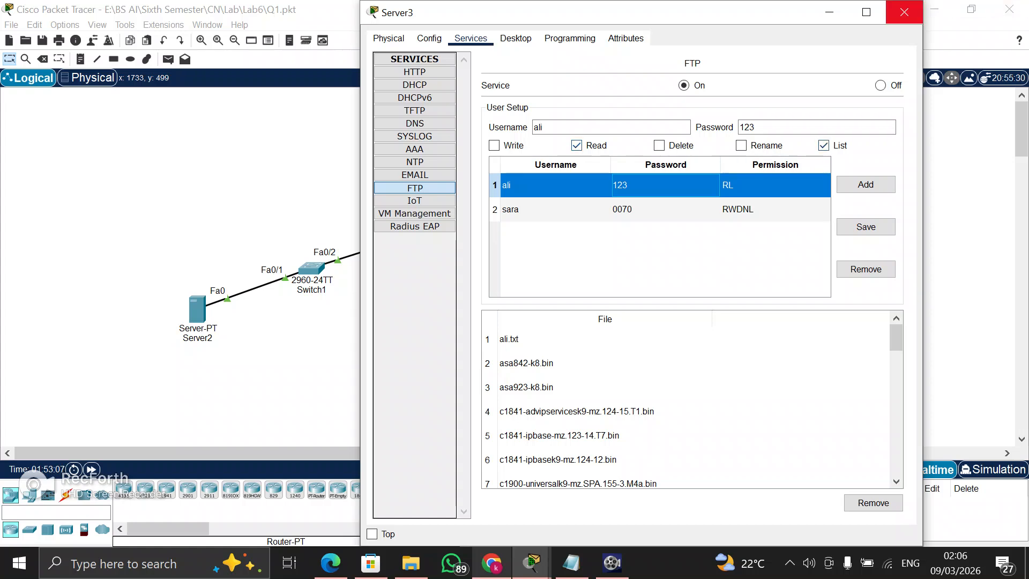
left_click(904, 12)
Inspect the FTP user account and its permissions on Server2, then close the server window
left_click(197, 309)
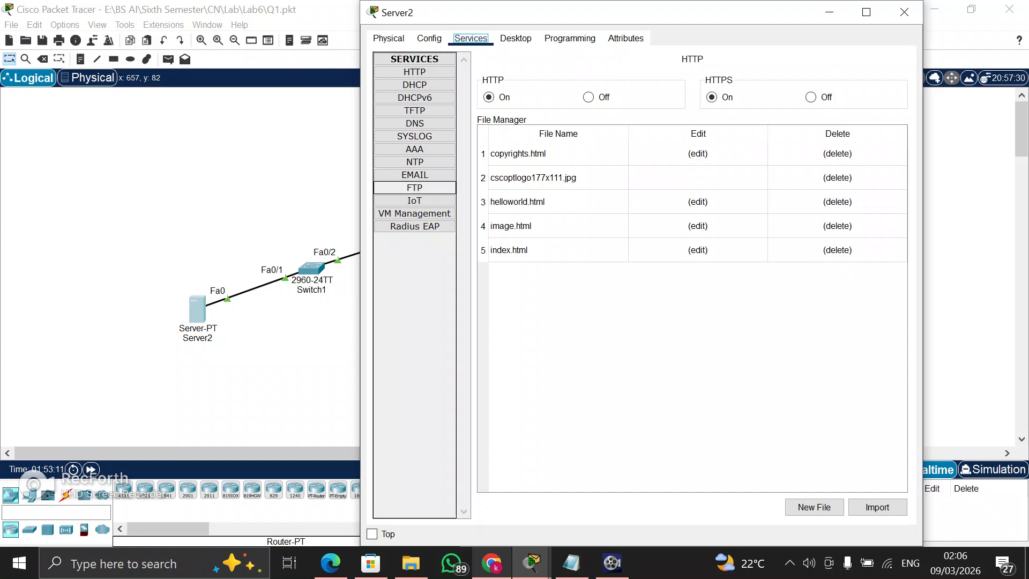
left_click(414, 187)
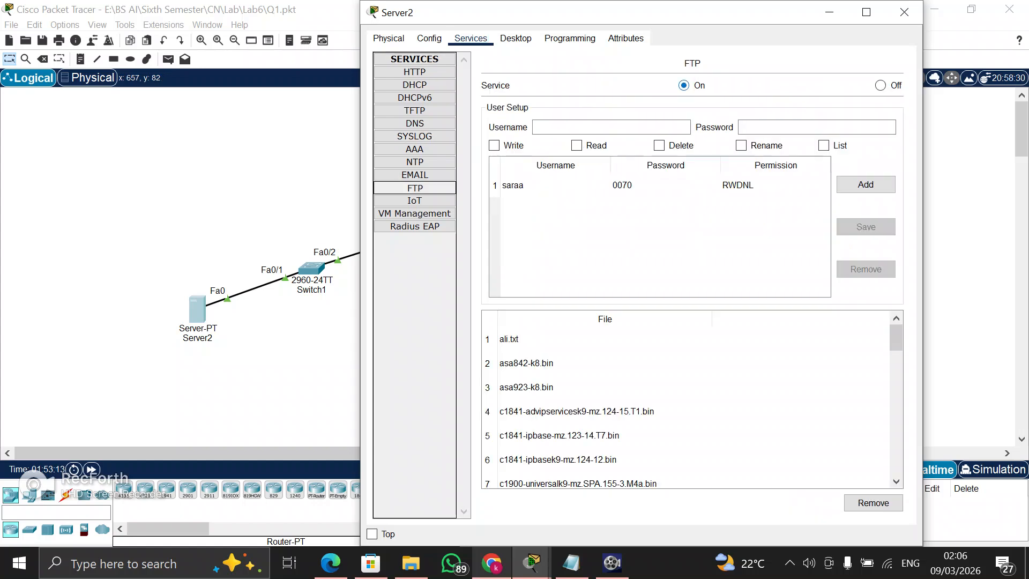
left_click(555, 185)
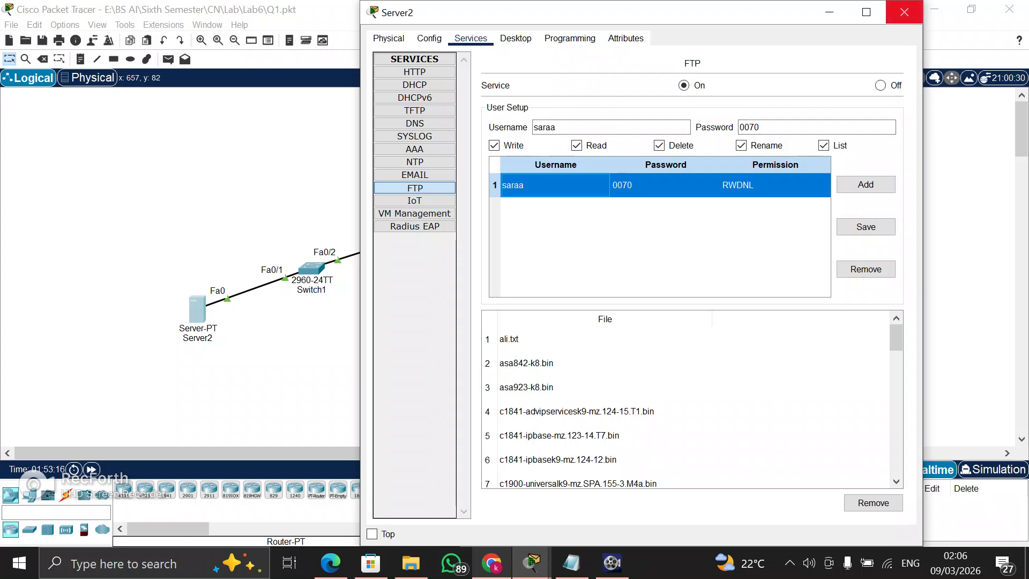
left_click(904, 11)
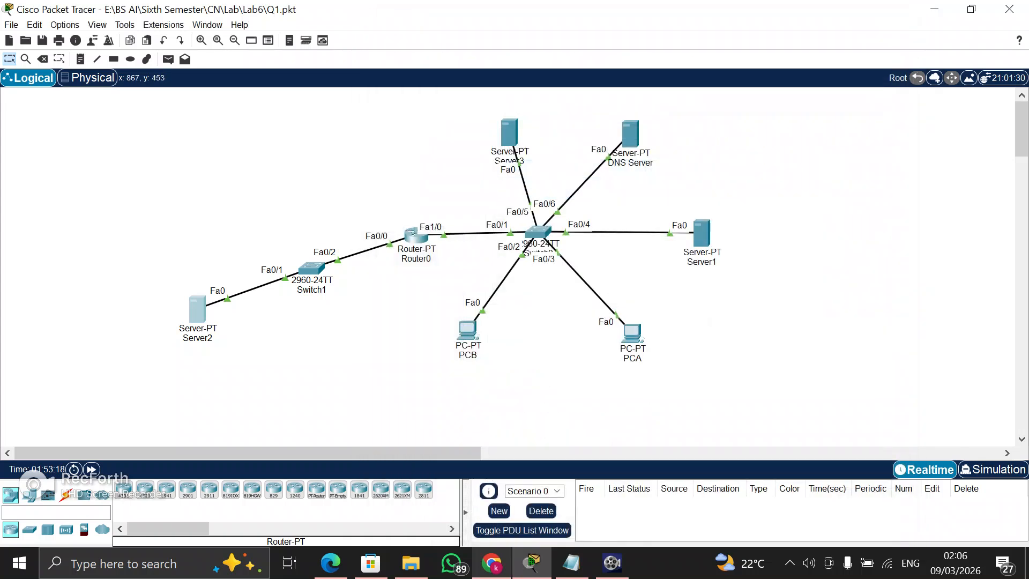
Create a text file on PCB containing "gcgc b nbvnbvnb", save it as ali.txt and close the Text Editor
left_click(467, 329)
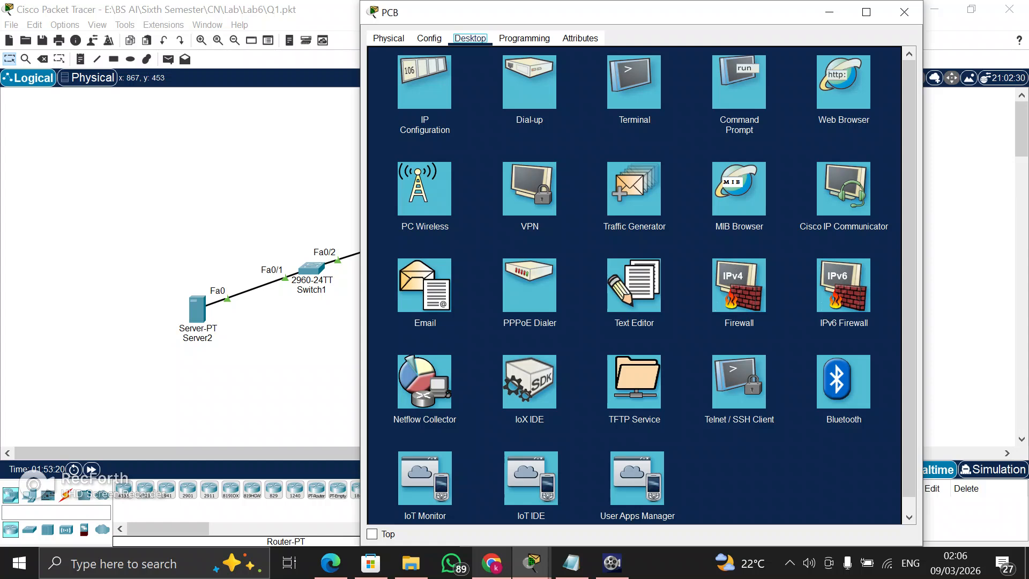
left_click(633, 285)
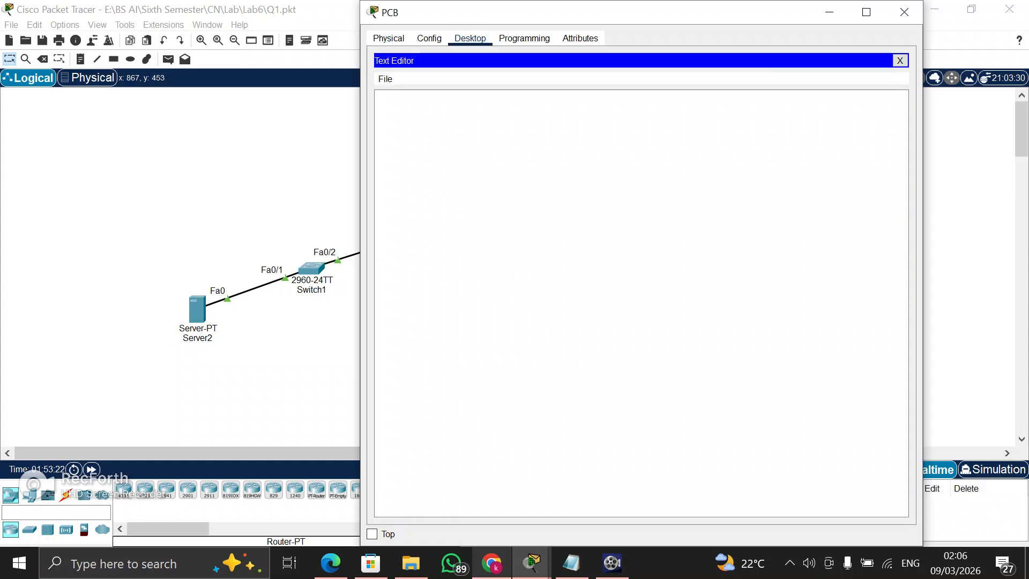
type("gcgc b  nbvnbvnb")
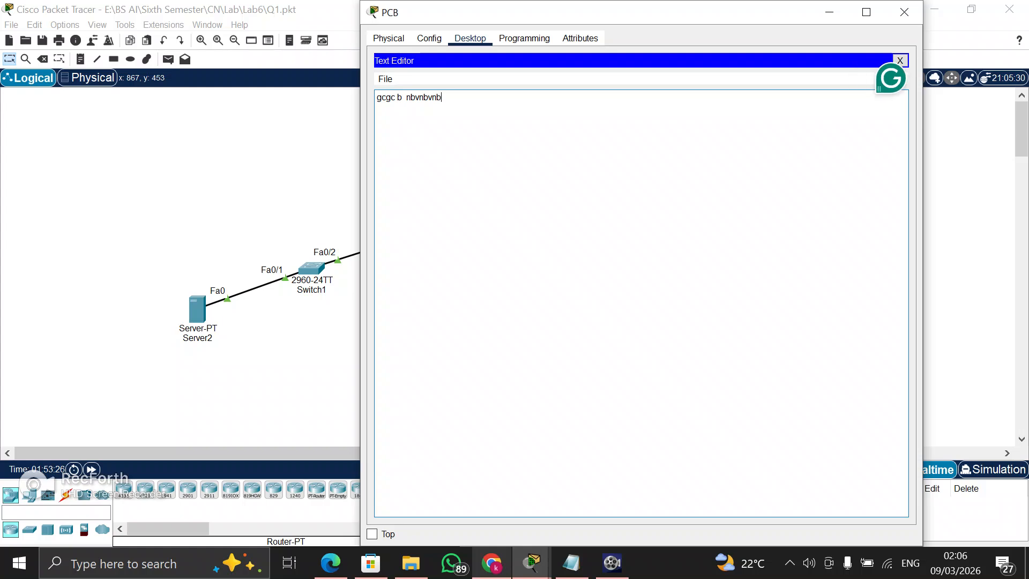
key("ctrl+s")
type("ali.txt")
key("Return")
key("ctrl+a")
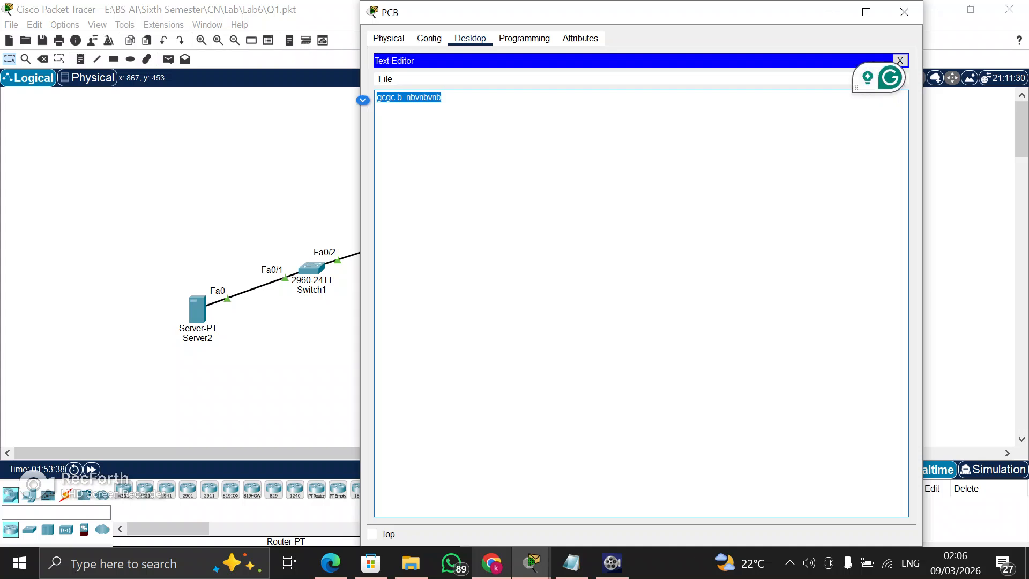
left_click(900, 61)
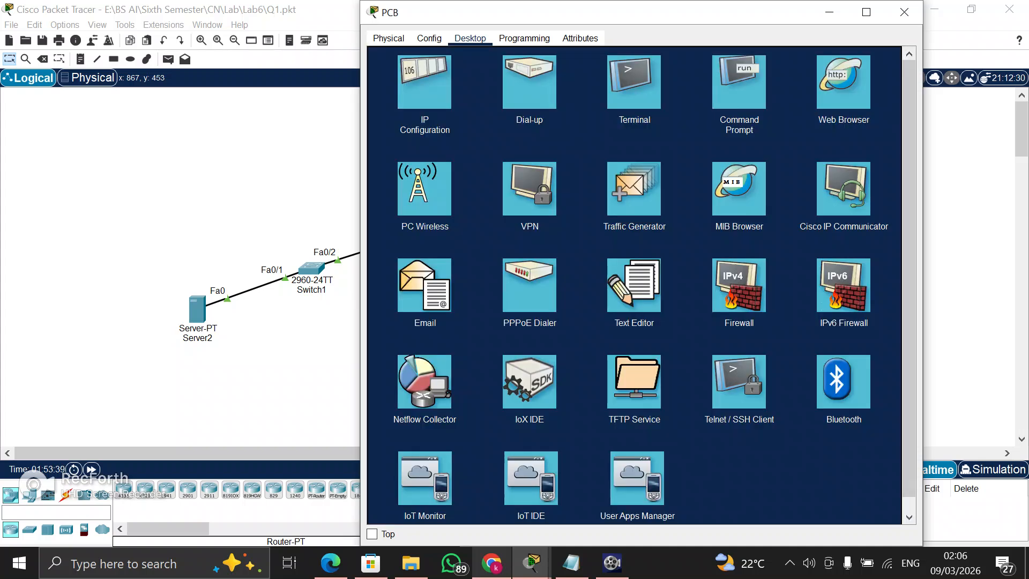
List the files on PCB's C: drive with dir in the Command Prompt and check for the saved text file
left_click(634, 81)
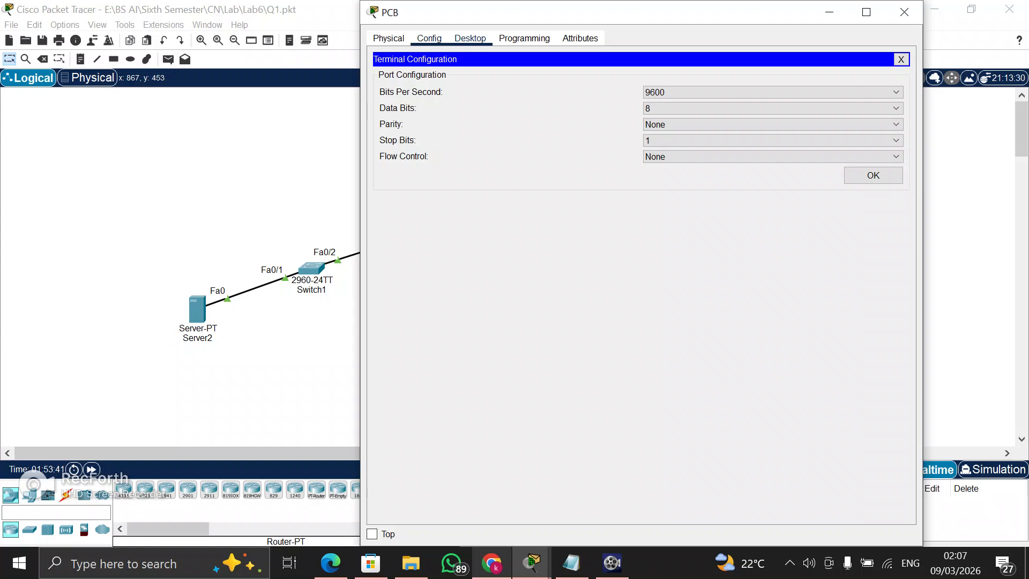
left_click(900, 60)
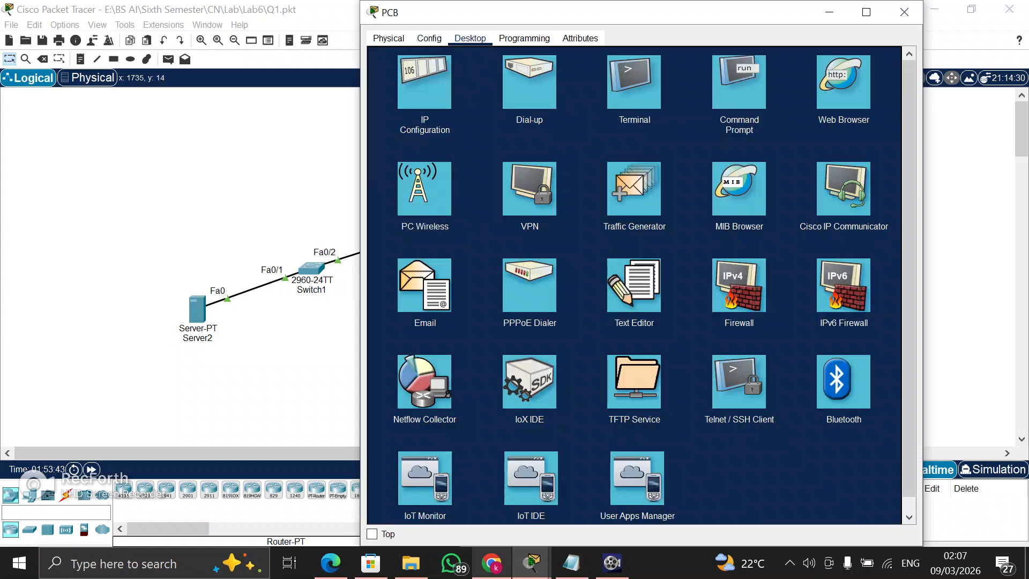
left_click(739, 82)
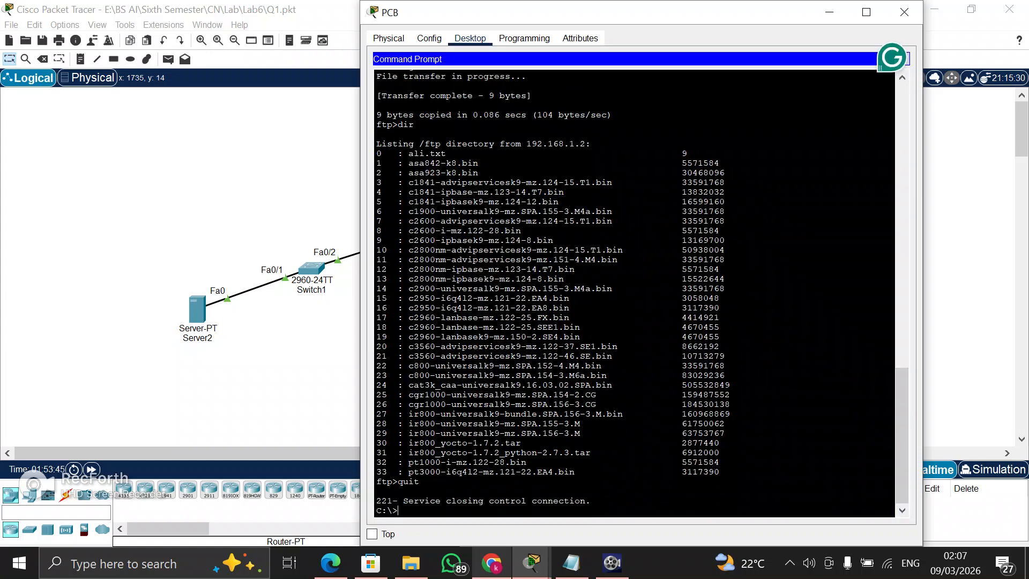
type("dir")
key("Return")
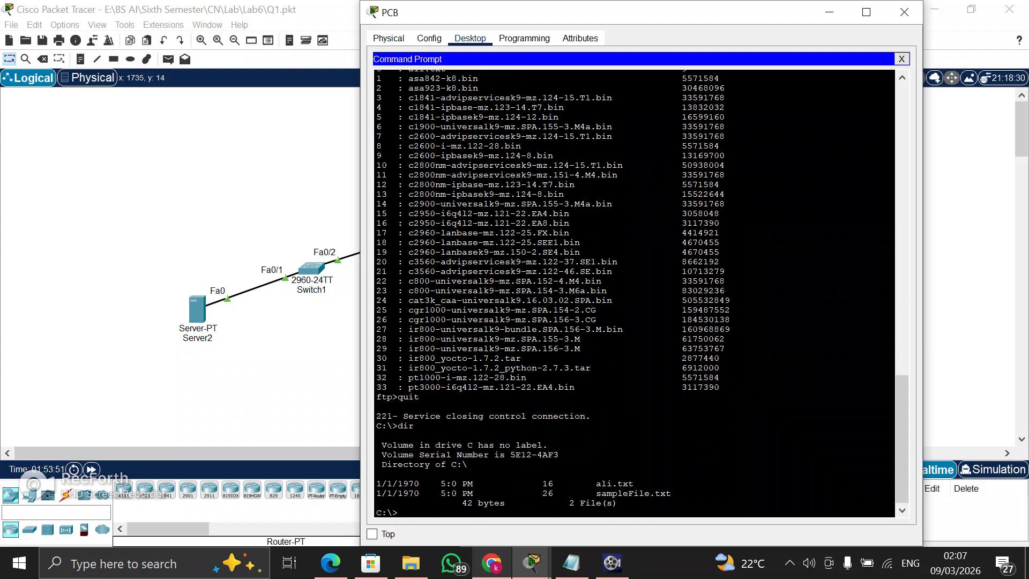
left_click_drag(596, 483, 671, 493)
left_click(672, 494)
Start an FTP connection from PCB to Server3 with the command "ftp 192.168.1.2"
type("ftp 192.168.1.2")
key("Return")
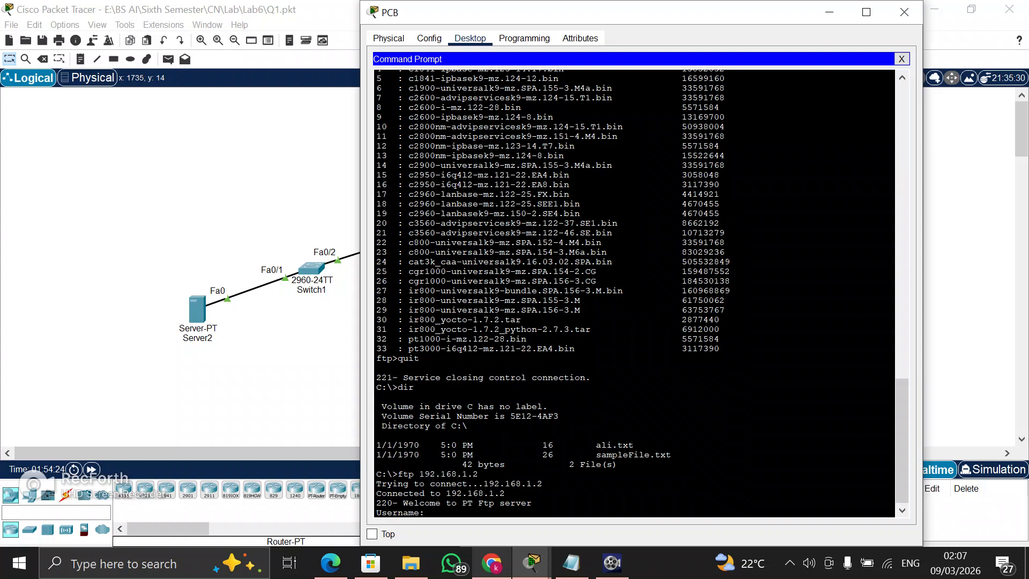
Log in to Server3's FTP service from PCB with the FTP username and password, and list the available FTP commands with "?"
type("ali")
key("Return")
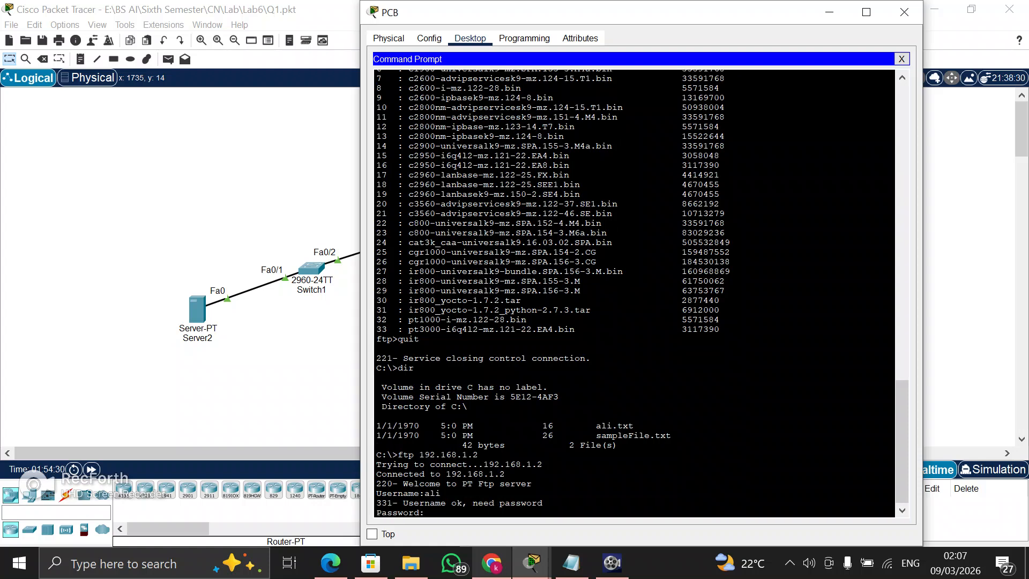
key("Return")
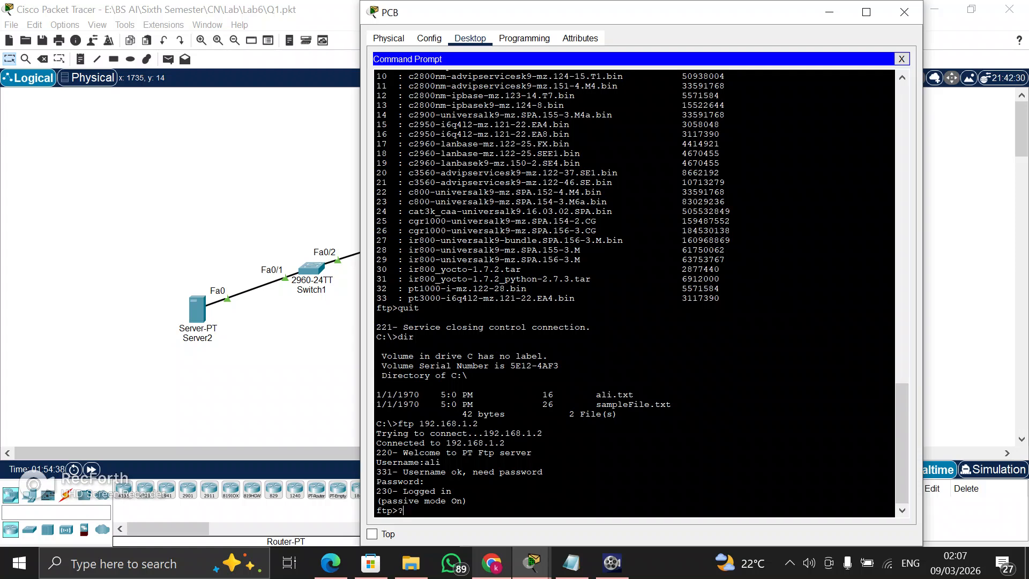
key("Return")
key("Return")
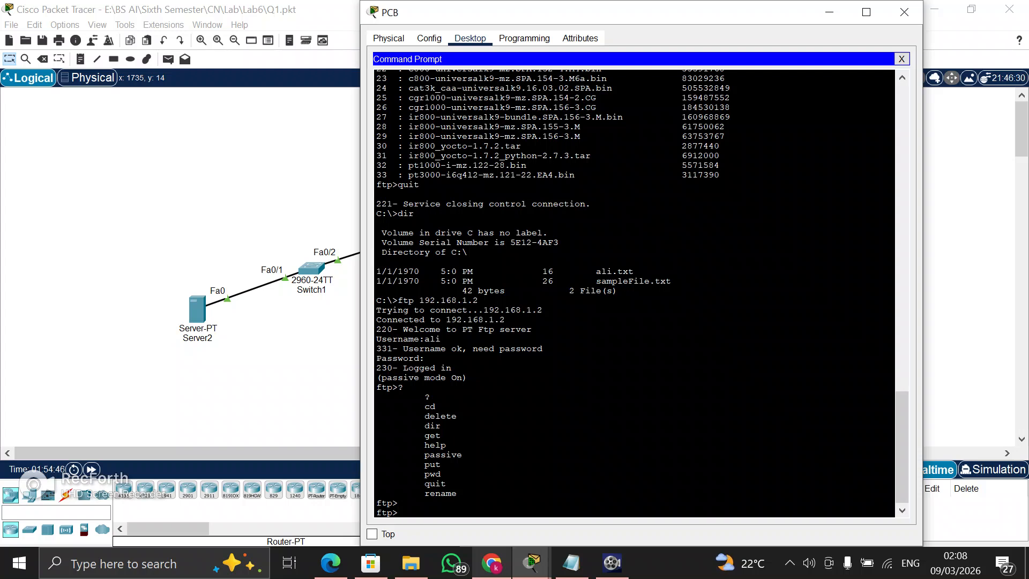
Try to upload ali.txt from PCB to Server3 with "put ali.txt" and read the server's response
type("put ali.txt")
key("Return")
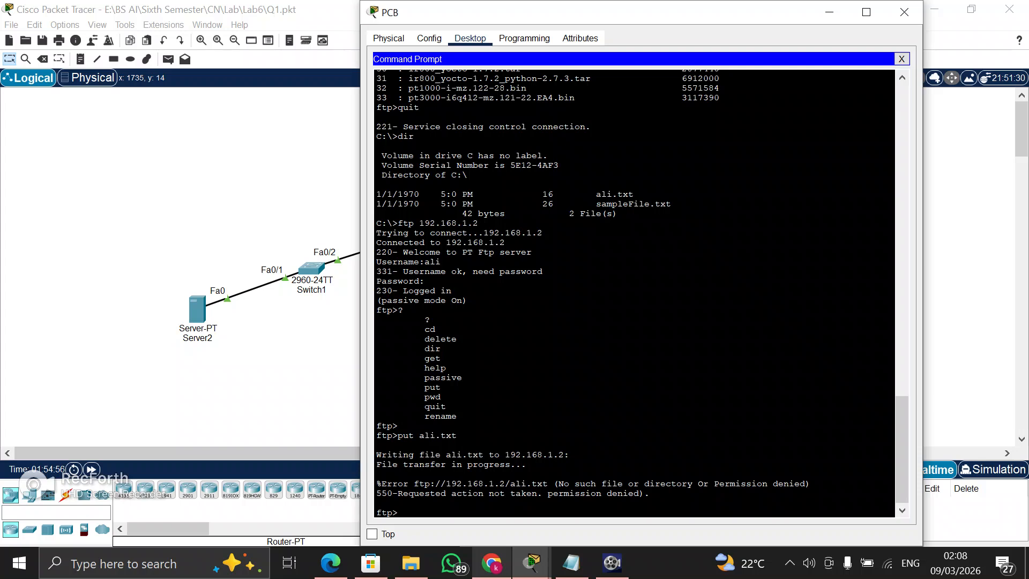
left_click_drag(397, 493, 638, 492)
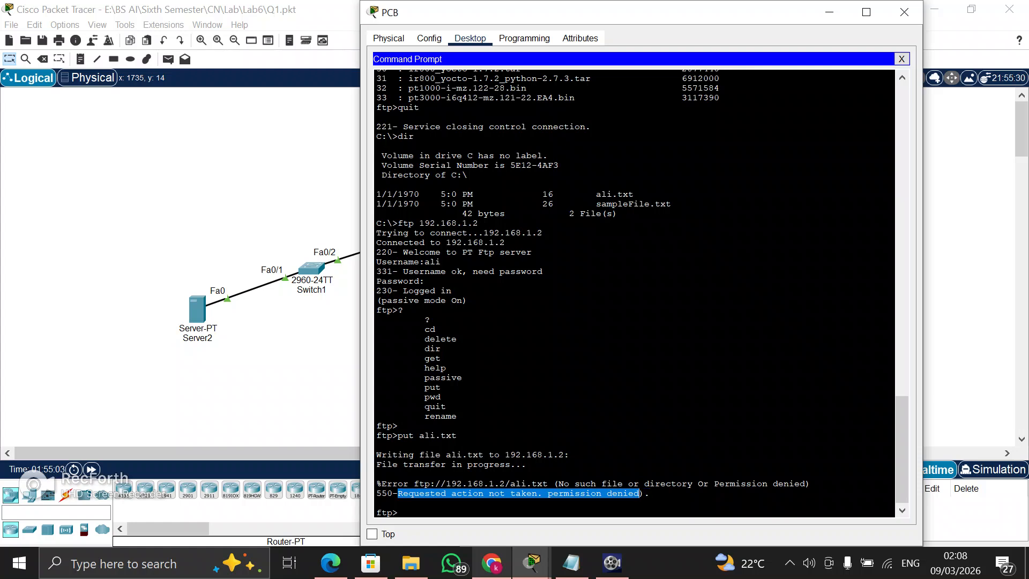
left_click(639, 493)
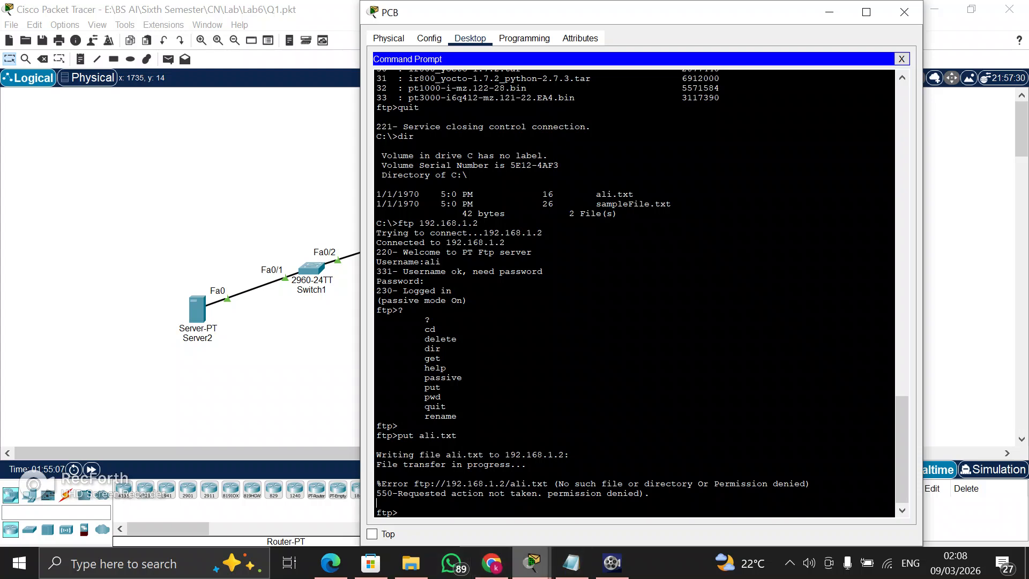
Return to the network topology and open PCA
left_click(531, 563)
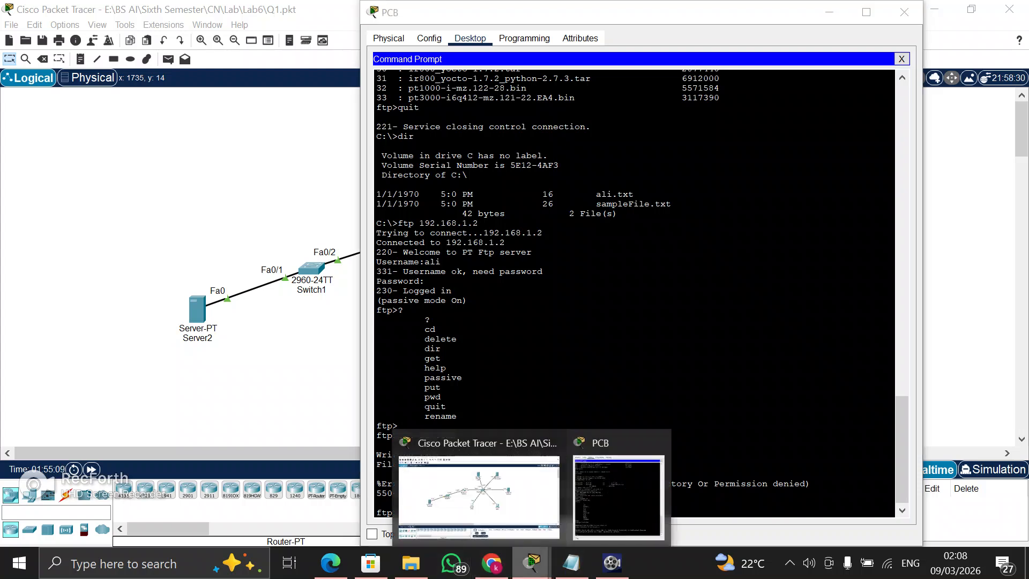
mouse_move(618, 496)
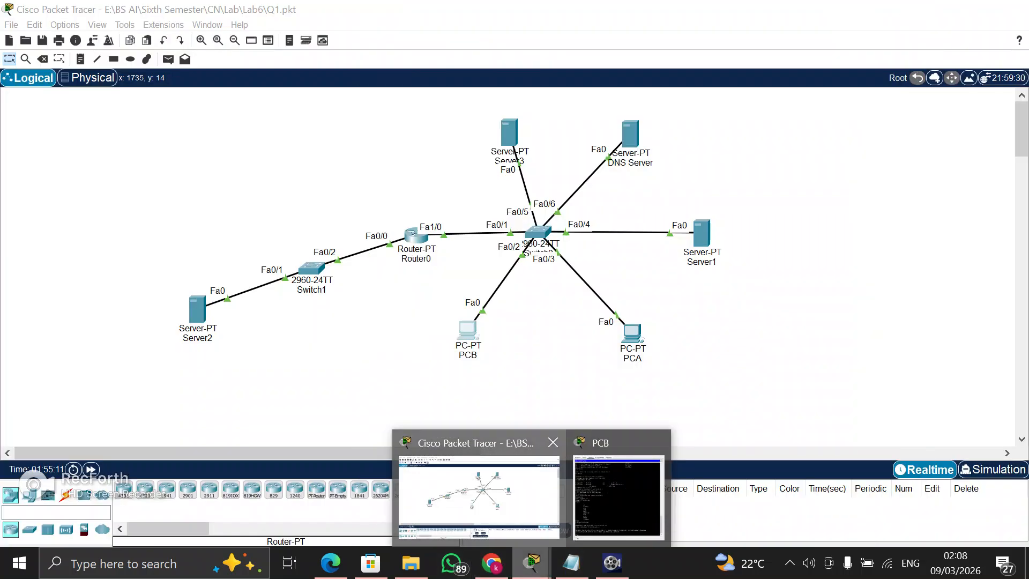
left_click(478, 496)
left_click(632, 334)
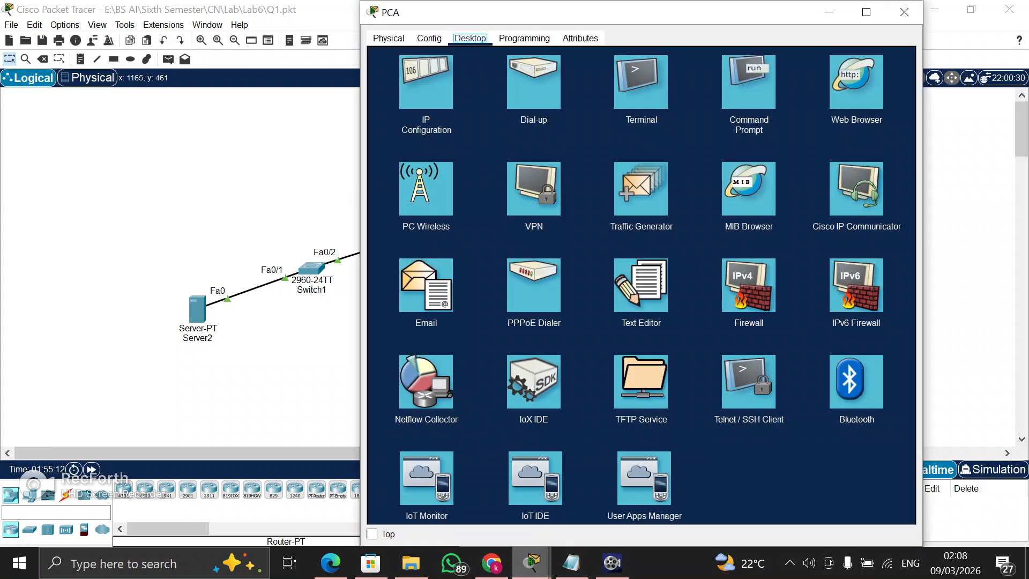
left_click(739, 81)
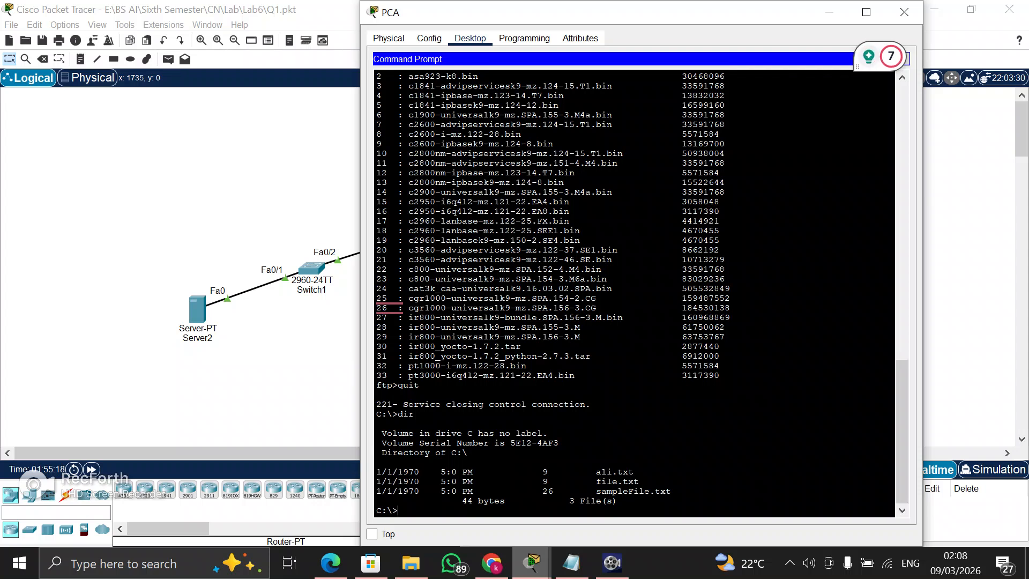
left_click_drag(879, 56, 370, 23)
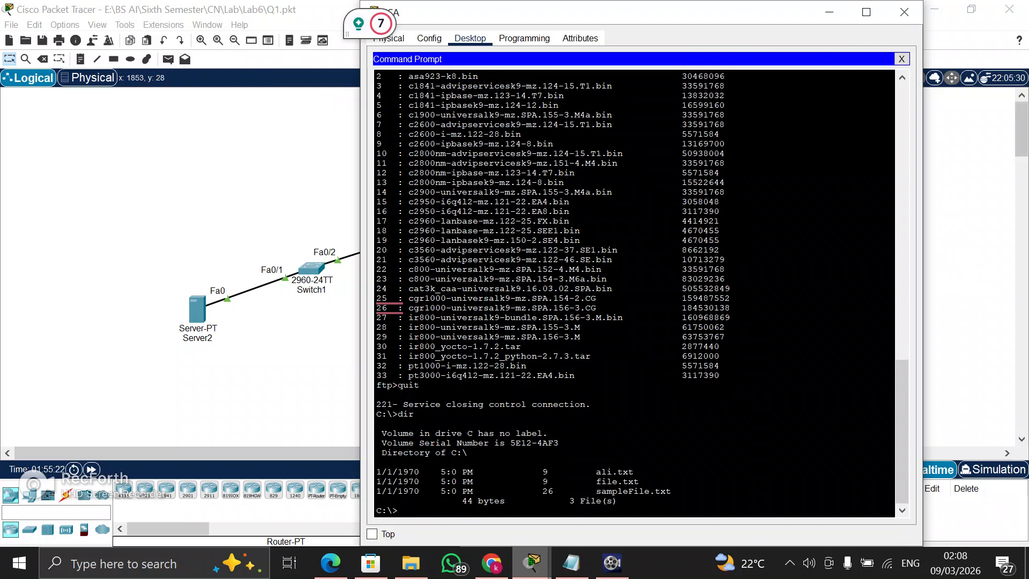
left_click(901, 59)
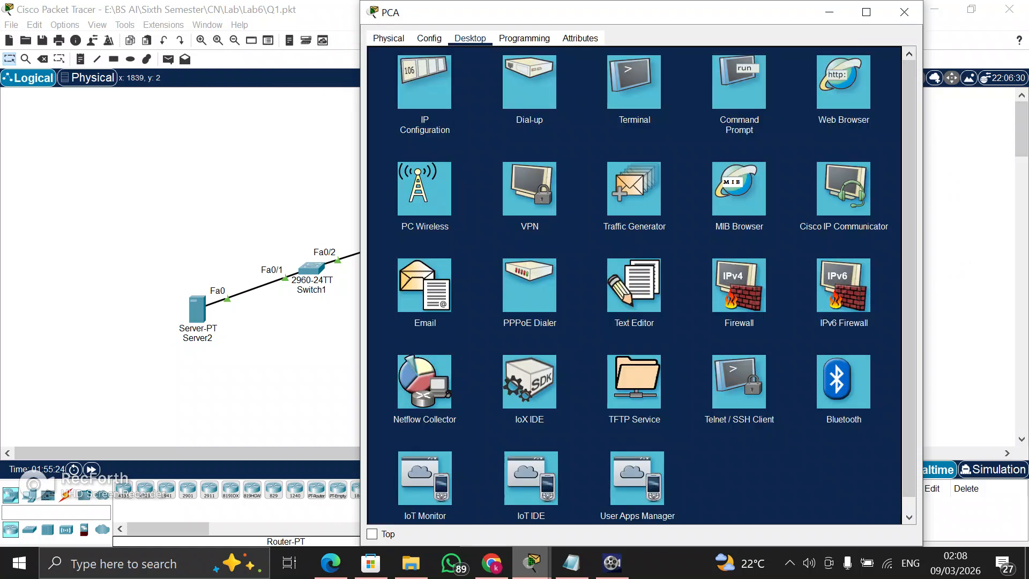
Create a text file on PCA containing "jgcvgnc bn", save it as ali.txt and close the Text Editor
left_click(636, 282)
type("jgcvgnc bn")
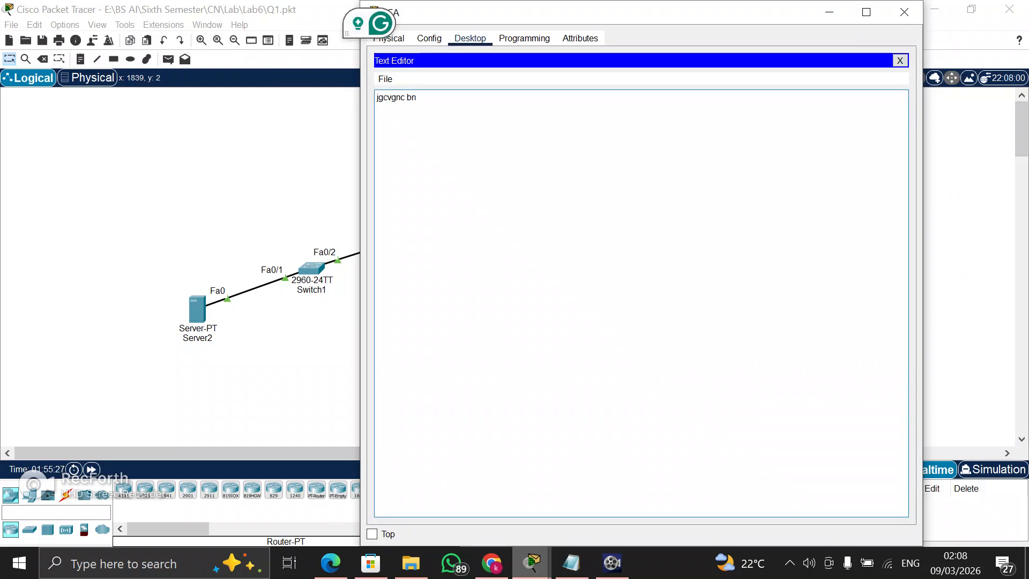
key("ctrl+s")
type("ali.txt")
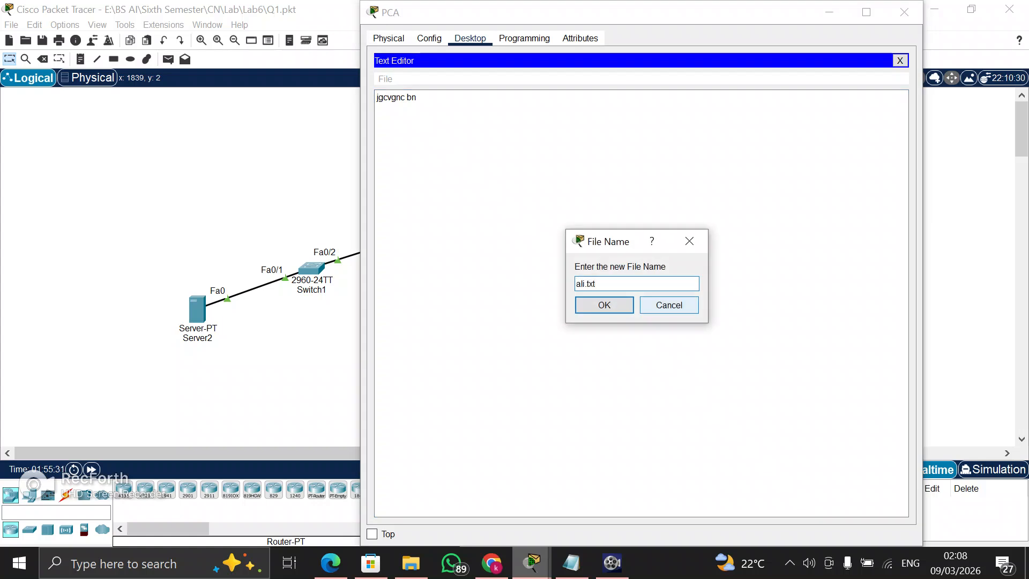
key("Return")
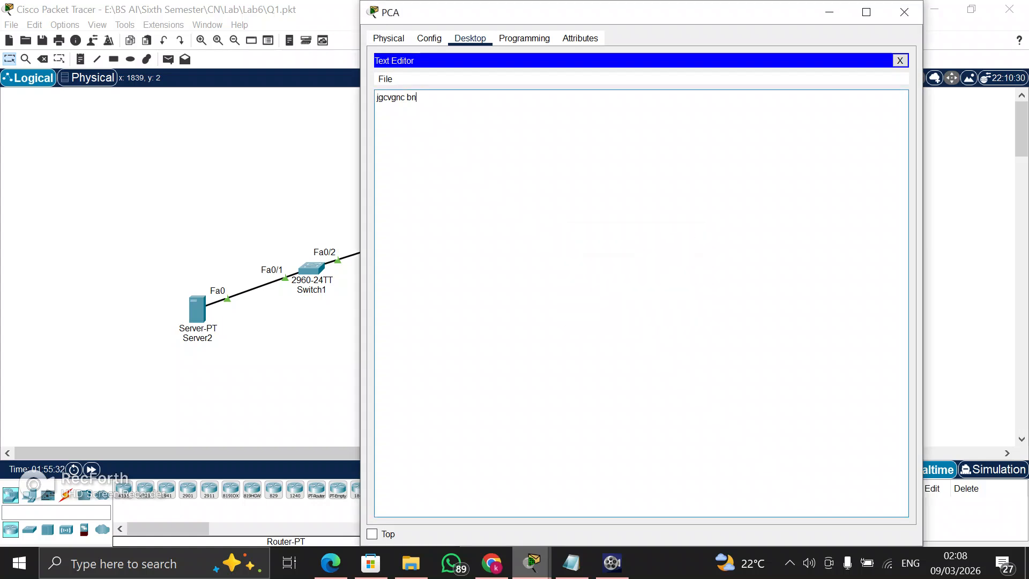
left_click(899, 60)
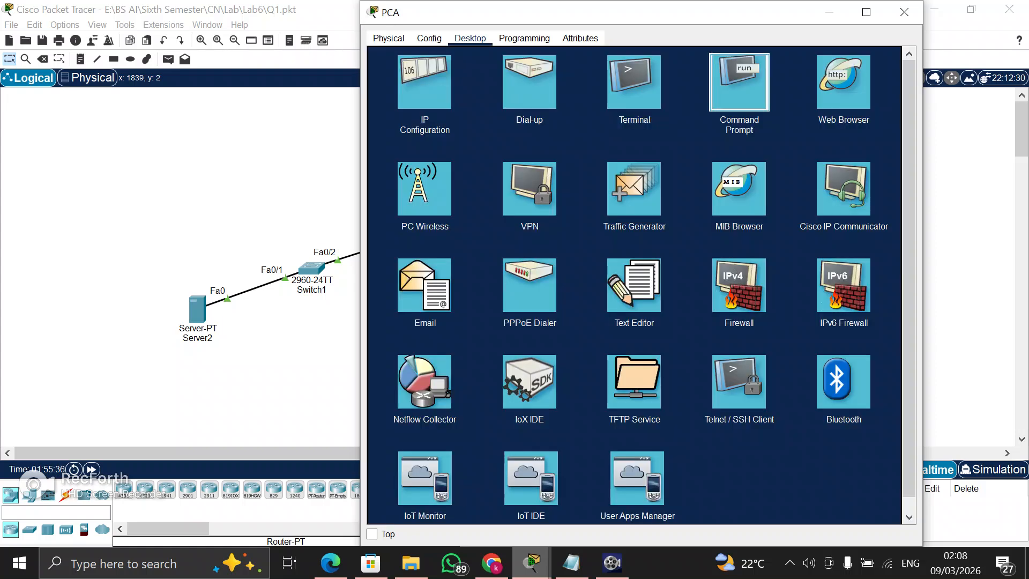
Start an FTP connection from PCA's Command Prompt to Server3 with the command "ftp 192.168.1.2"
left_click(739, 83)
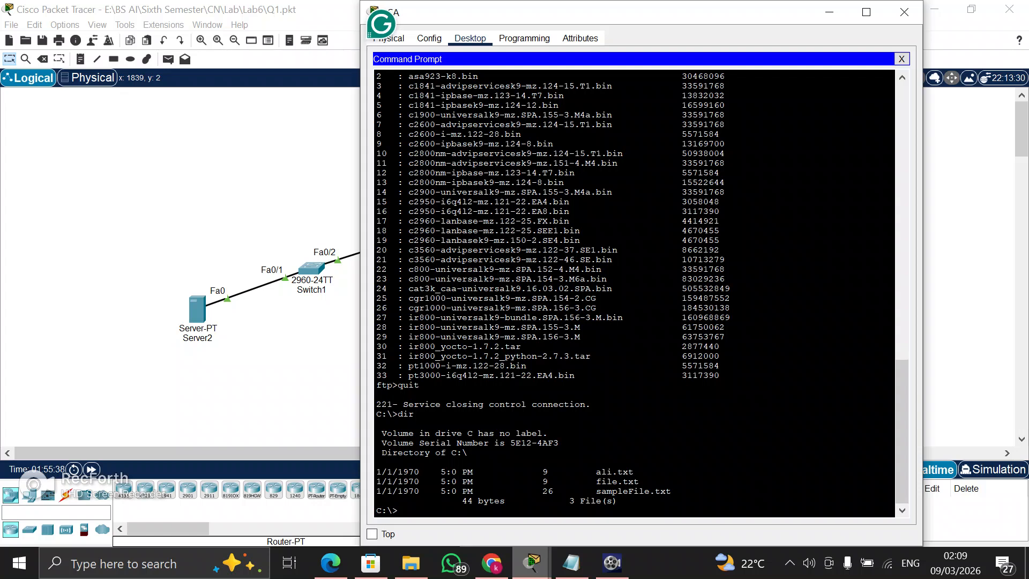
type("f")
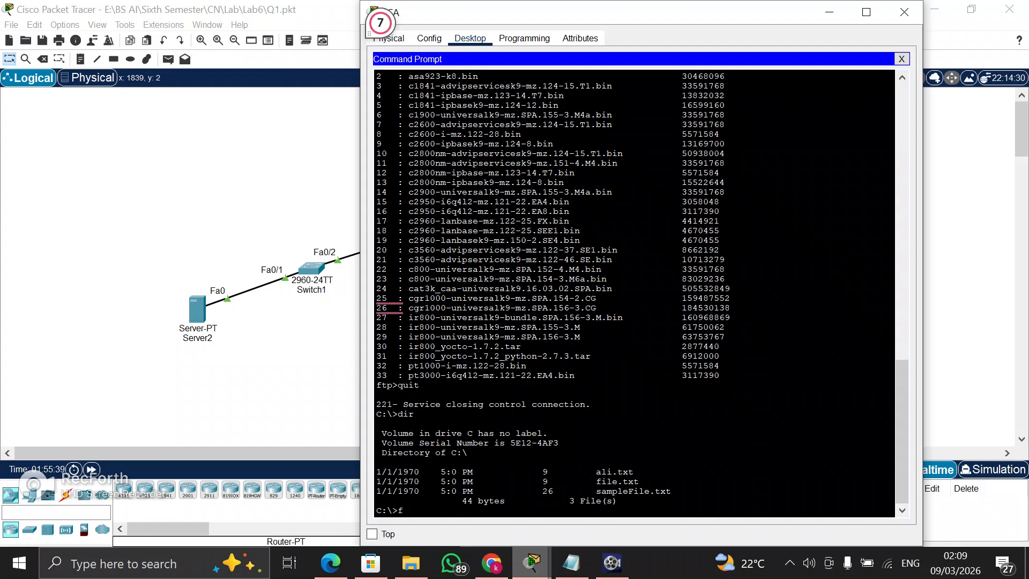
type("tp 192.168.1.3")
key("BackSpace")
type("2")
key("Return")
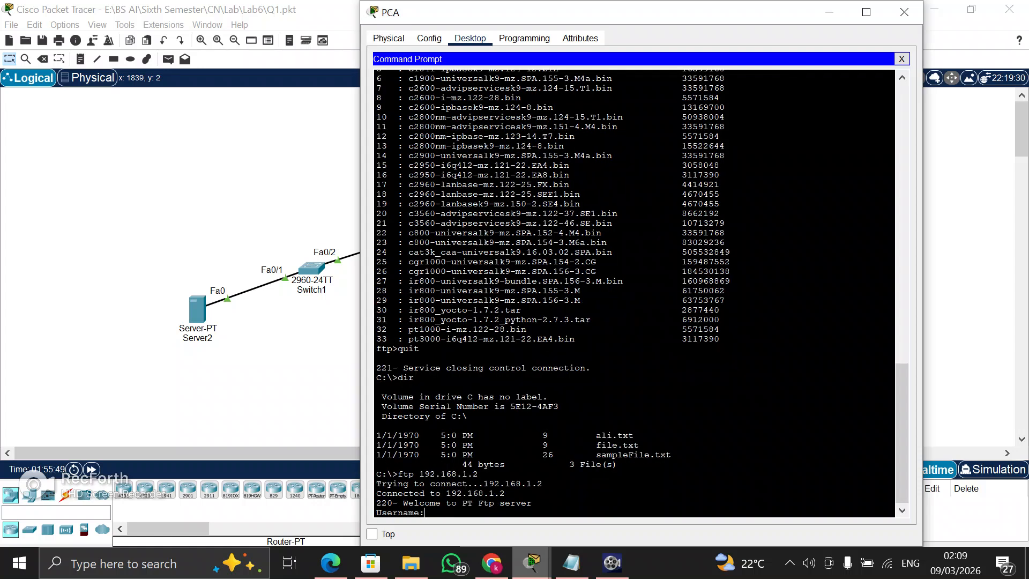
Log in to Server3's FTP service from PCA with the FTP username and password
type("sara")
key("Return")
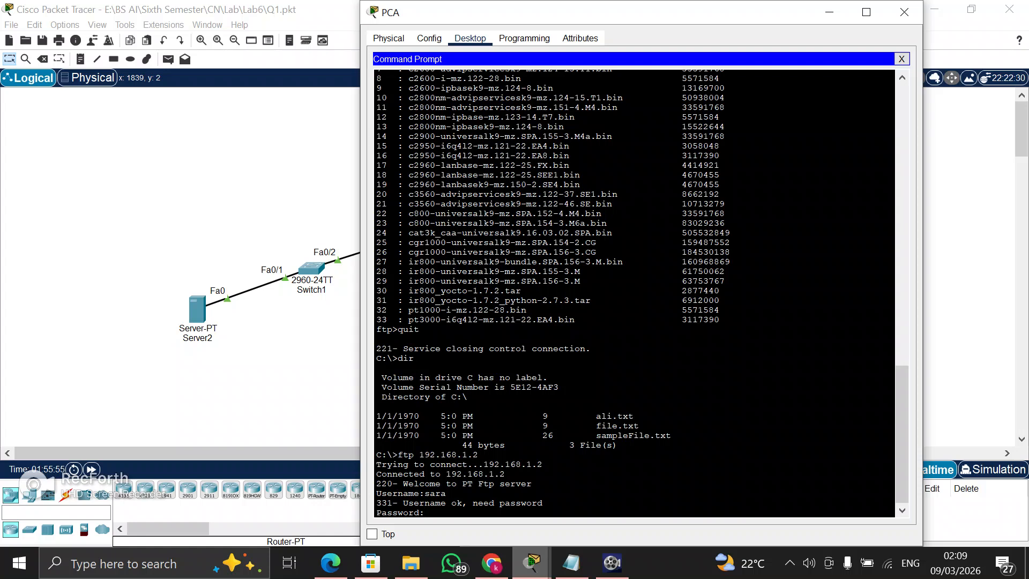
key("Return")
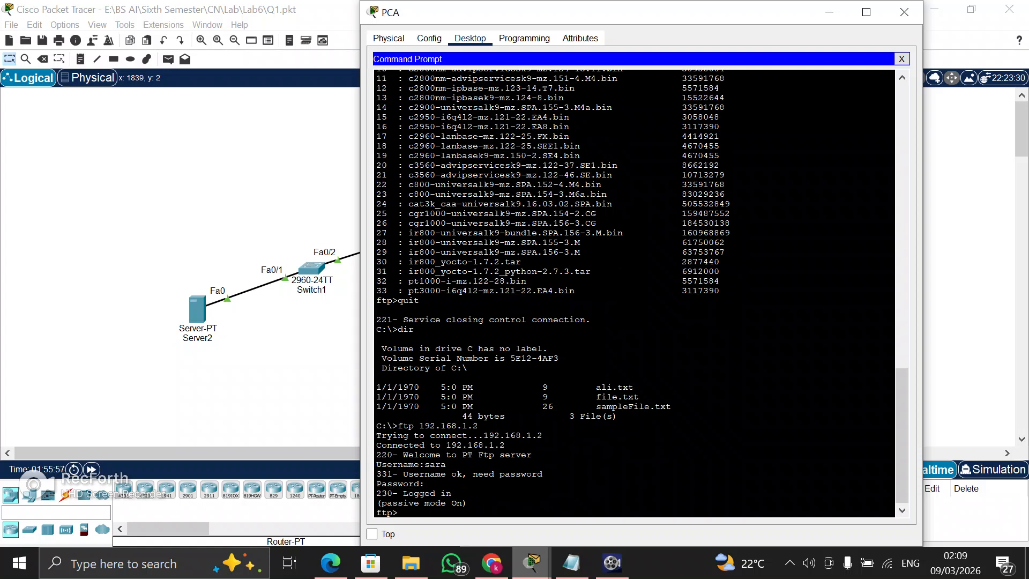
Upload ali.txt from PCA to Server3 with "put ali.txt" and check for it in the server's directory with dir
type("put ali.txt")
key("Return")
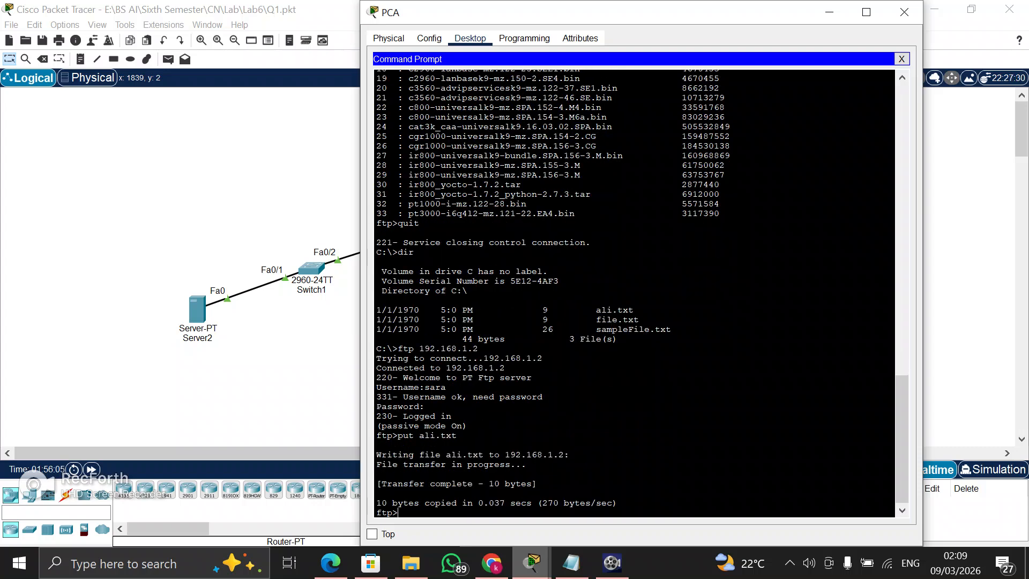
type("dir")
key("Return")
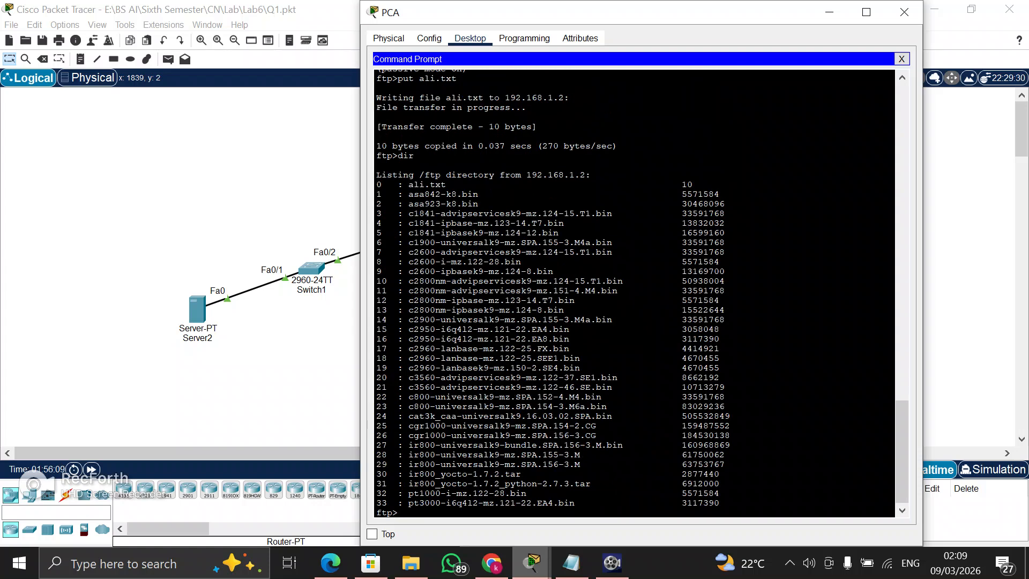
left_click_drag(456, 185, 397, 184)
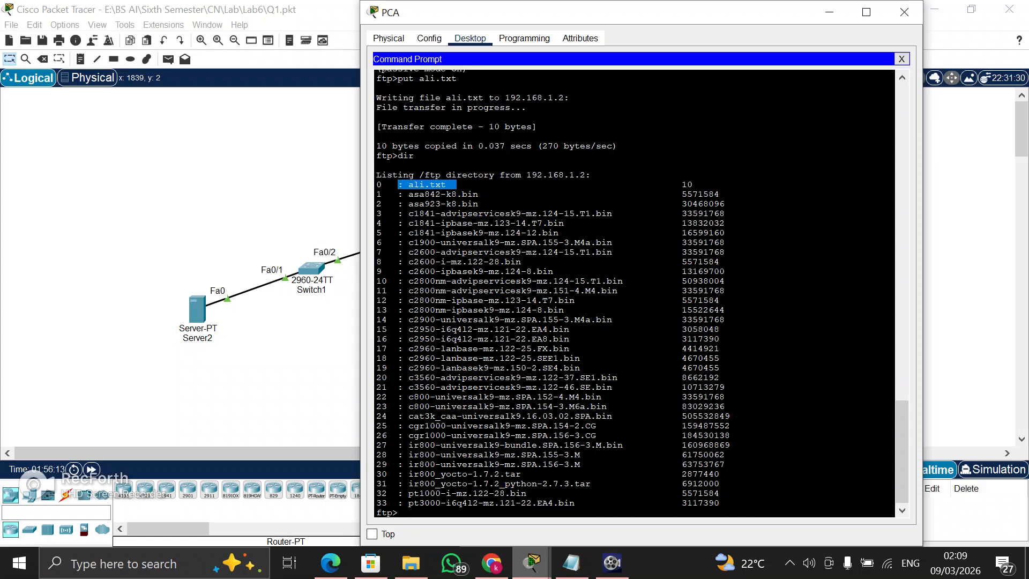
left_click(398, 513)
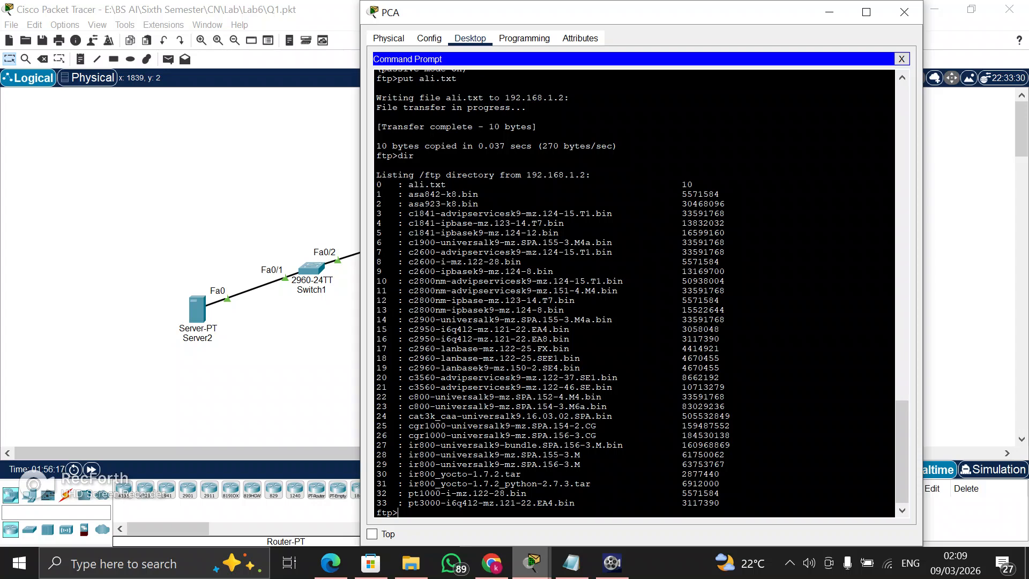
End PCA's FTP session with Server3 using the quit command
type("exit")
key("Return")
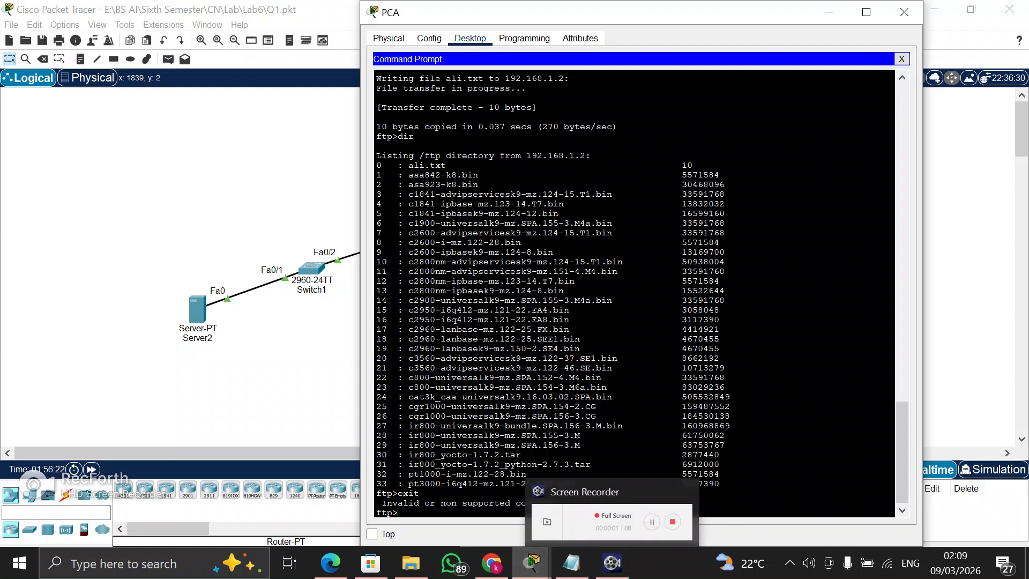
type("quit")
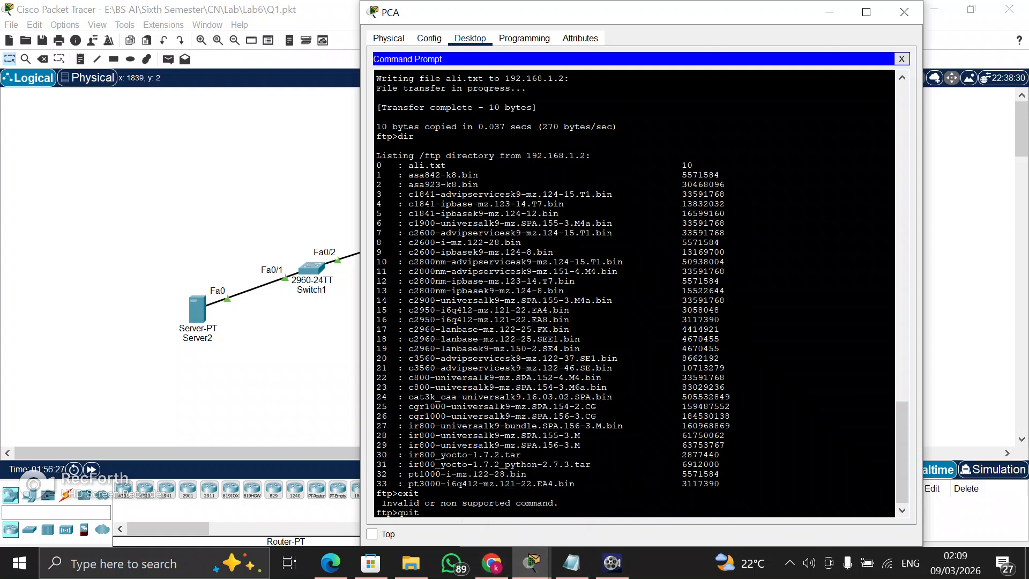
key("Return")
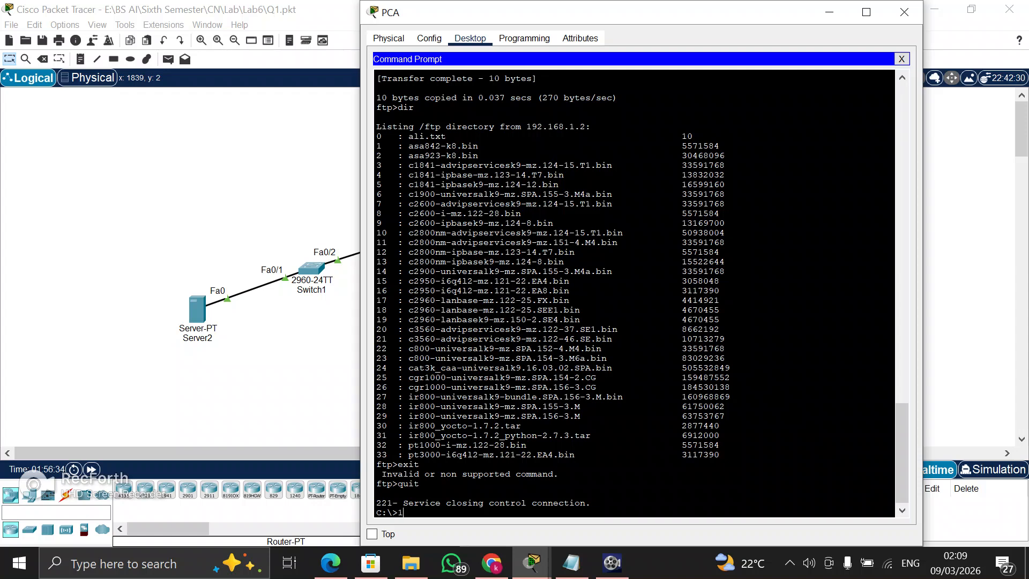
Start an FTP connection from PCA to Server2 with the command "ftp 192.168.2.2"
type("ftp 192.168")
key("BackSpace")
type(".1.")
key("BackSpace")
key("BackSpace")
type("2.2")
key("Return")
Log in to Server2's FTP service from PCA with the FTP username and password
type("saraa")
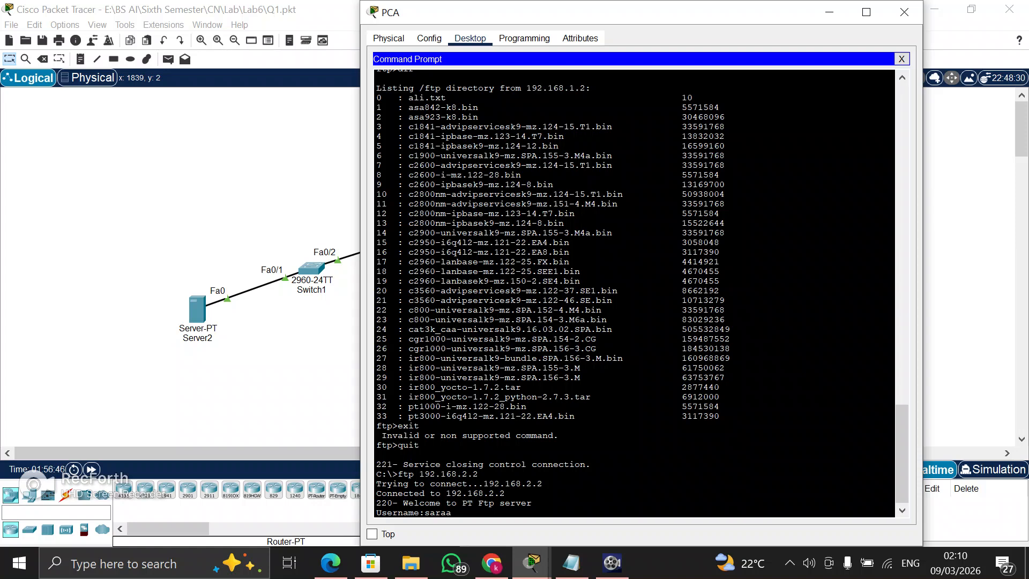
key("Return")
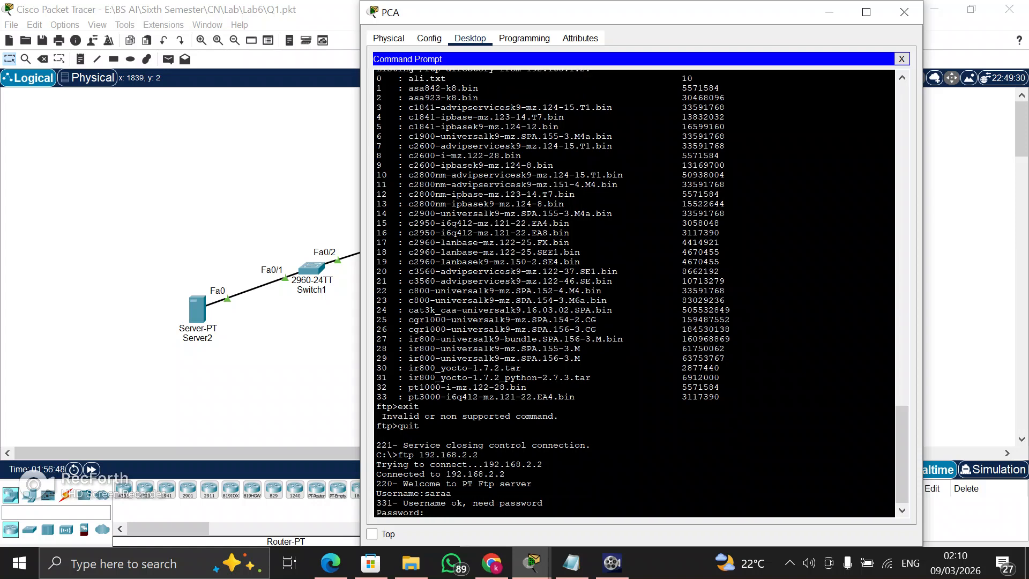
key("Return")
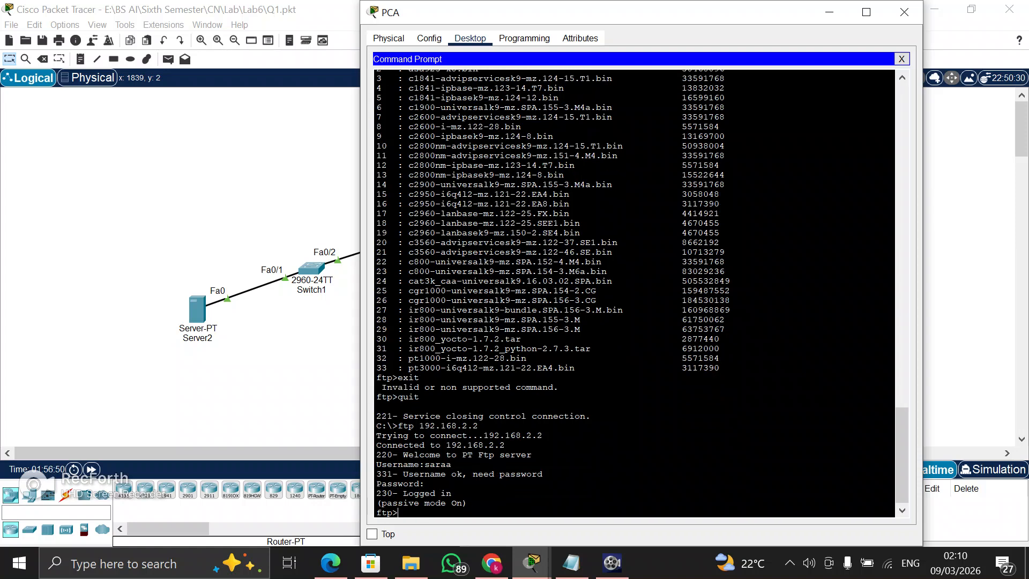
Upload ali.txt to Server2 with "put ali.txt", check for it in the server's directory with dir, and close the PCA window
type("put ali.txt")
key("Return")
type("dir")
key("Return")
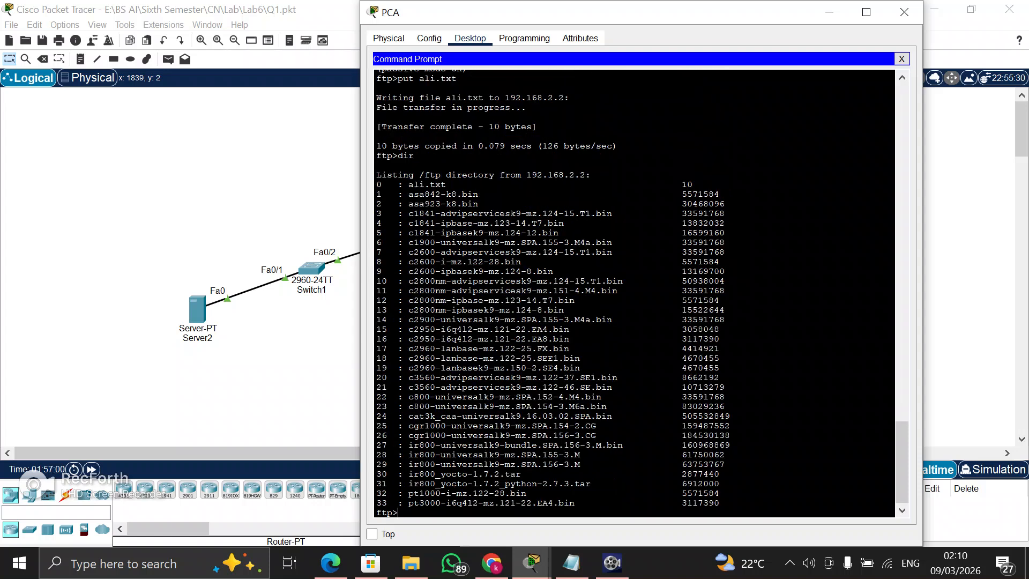
left_click_drag(403, 184, 701, 184)
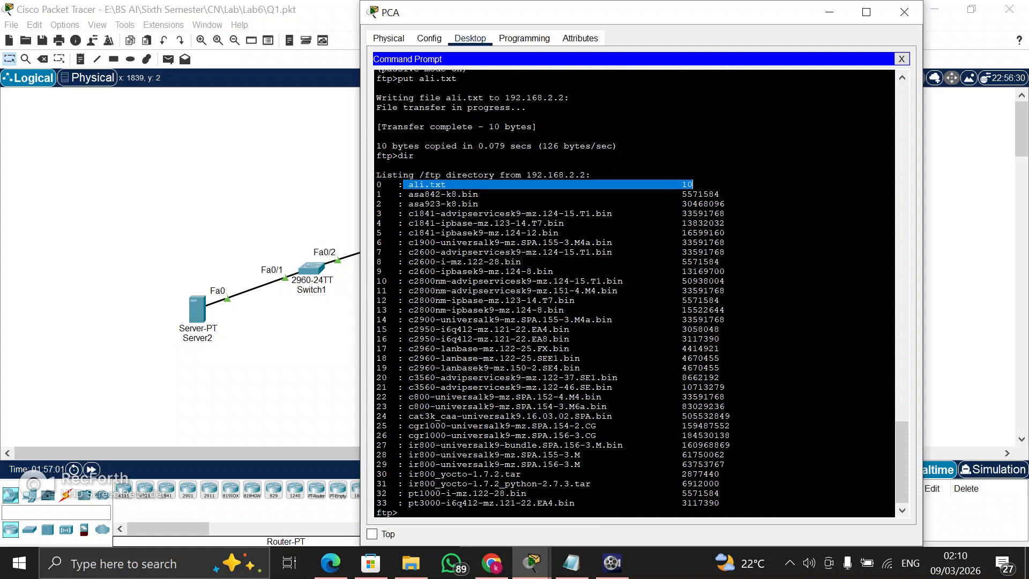
left_click(904, 11)
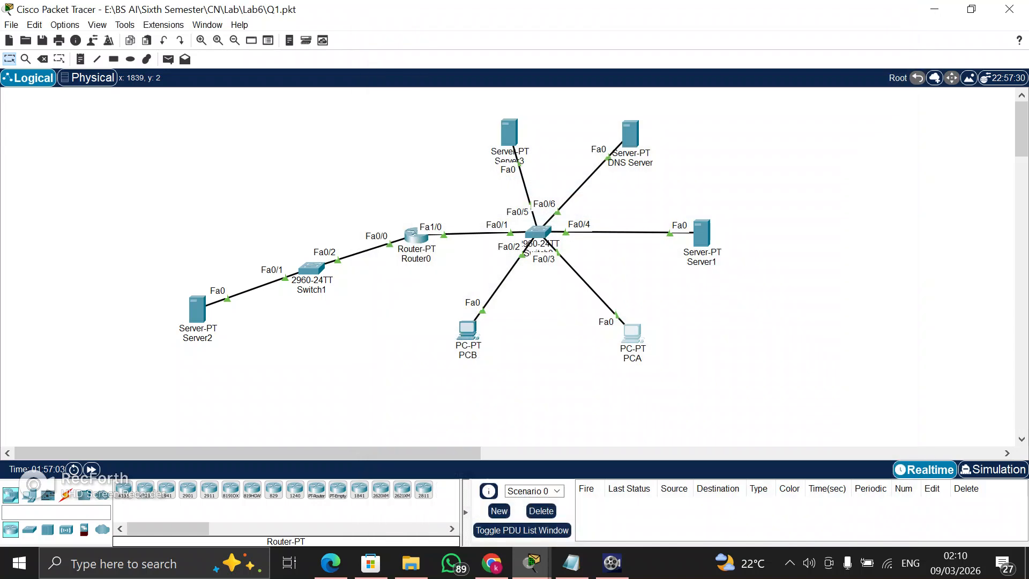
mouse_move(531, 563)
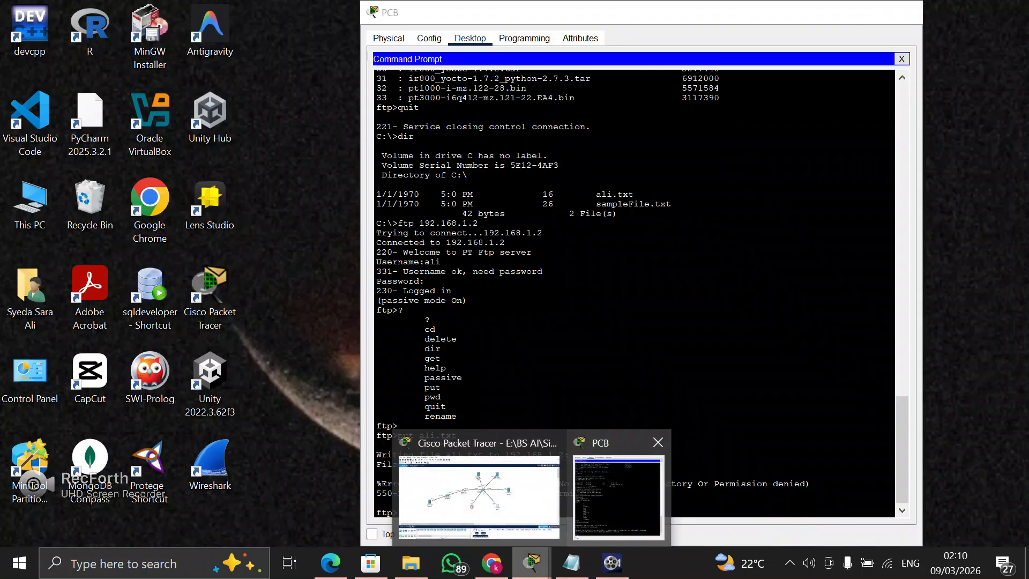